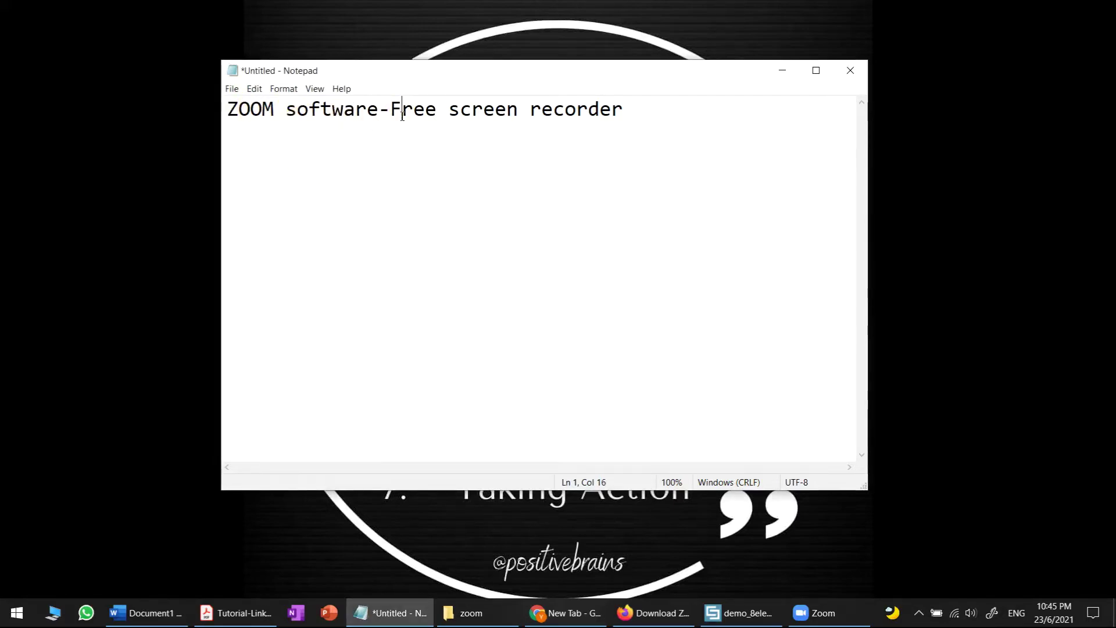
# Select 'ree screen recorde' in the Notepad note and switch to the Zoom window.
pyautogui.moveTo(403, 113); pyautogui.dragTo(578, 111)
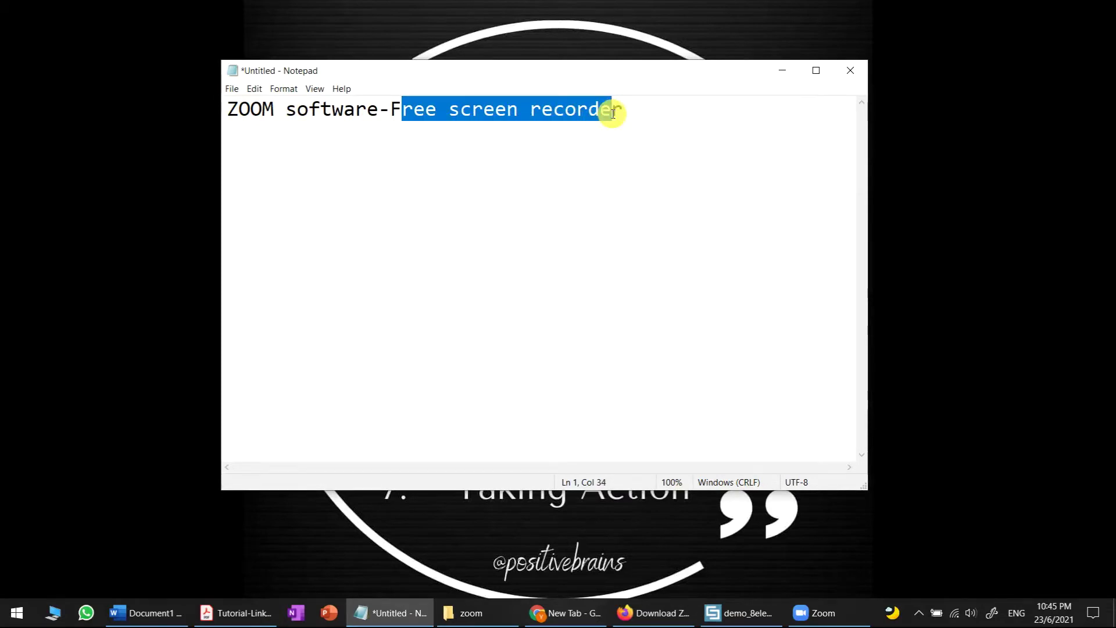
pyautogui.click(806, 617)
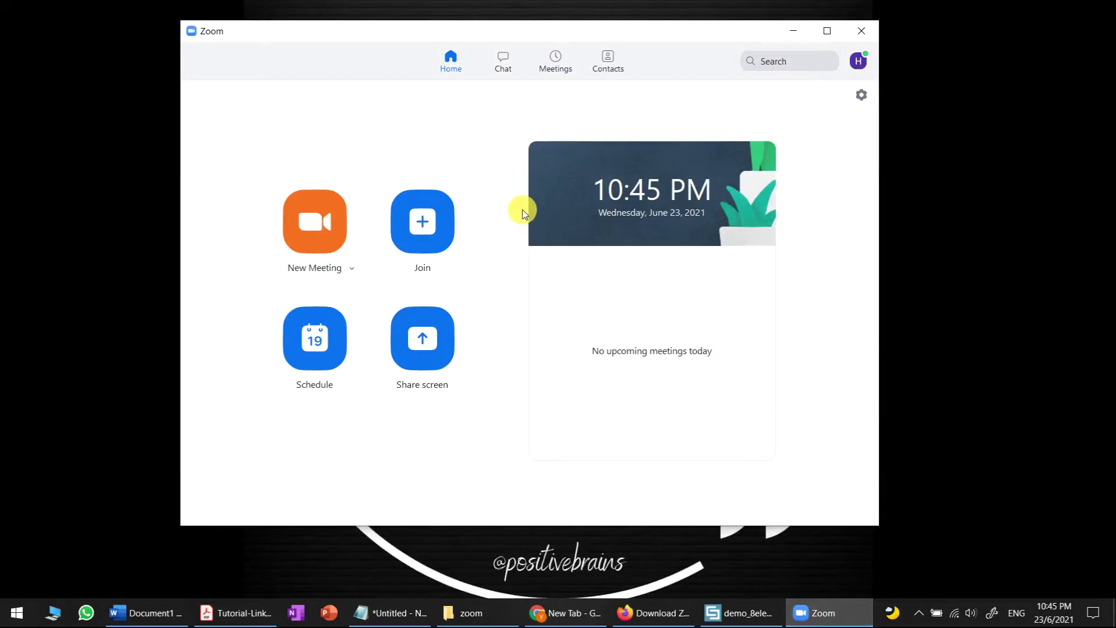
# Start a new Zoom meeting and join it with computer audio.
pyautogui.click(335, 221)
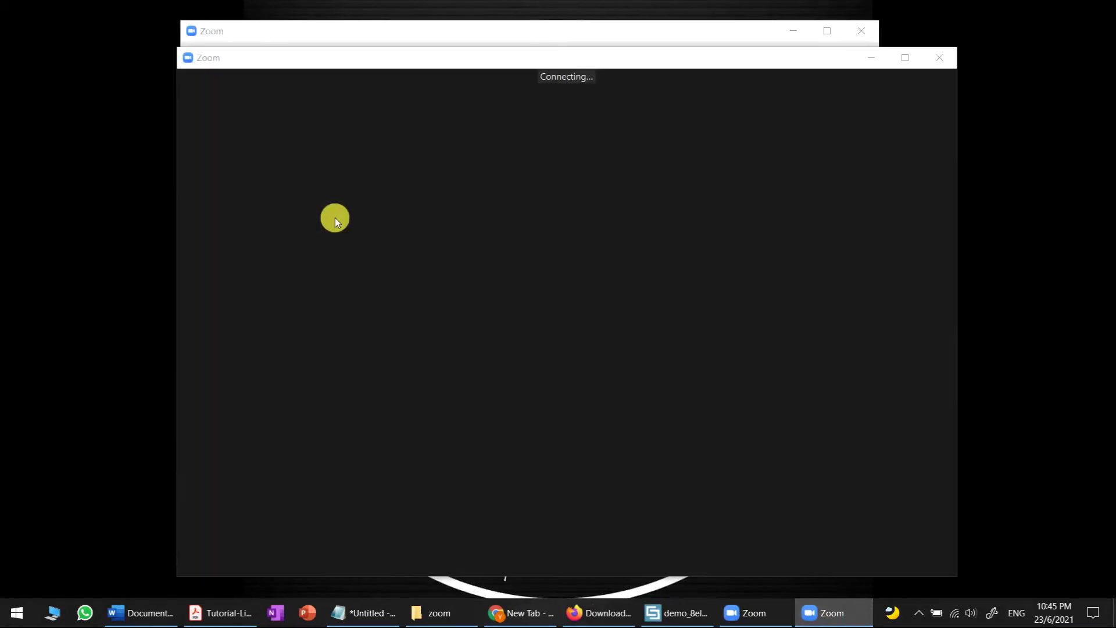
pyautogui.moveTo(439, 65); pyautogui.dragTo(434, 58)
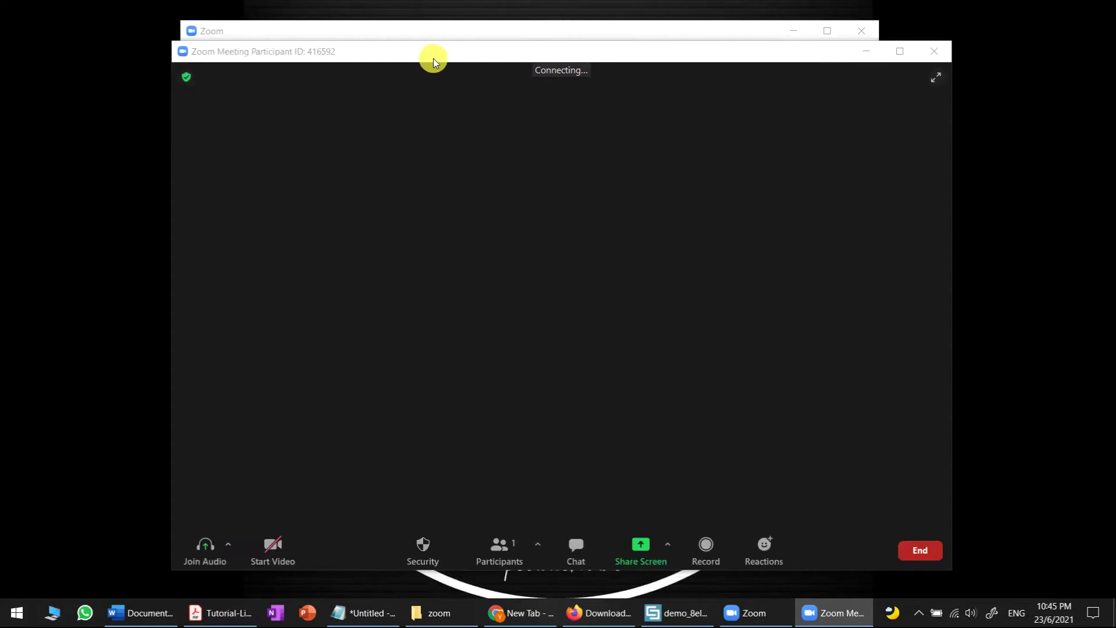
pyautogui.click(555, 266)
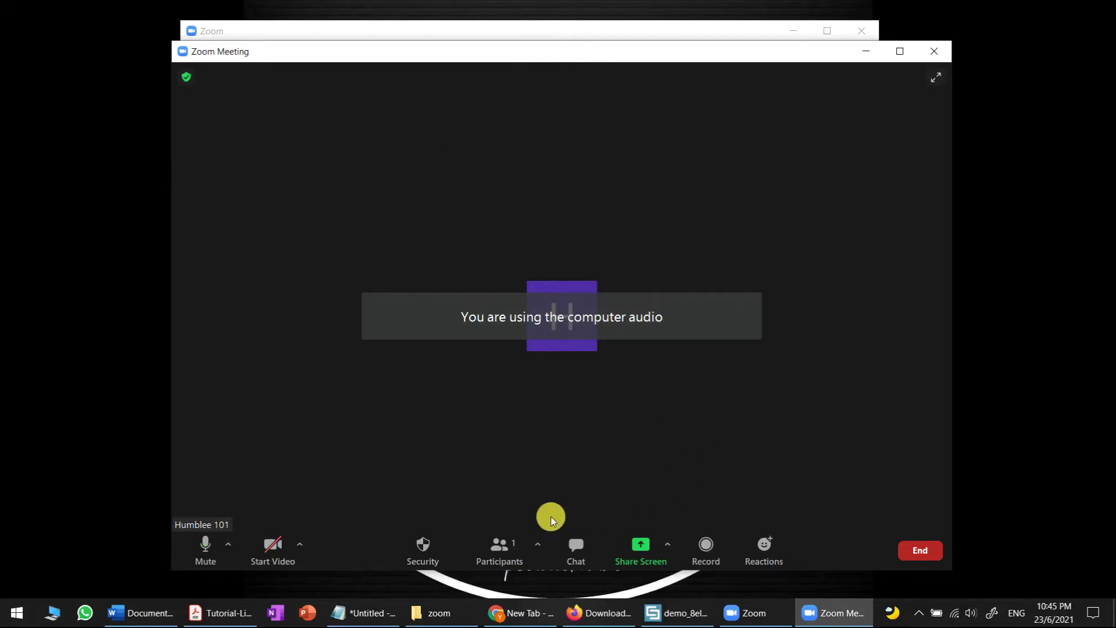
# Bring up the link budget PDF, blank Word document and CST project in turn, then return to the meeting.
pyautogui.click(208, 623)
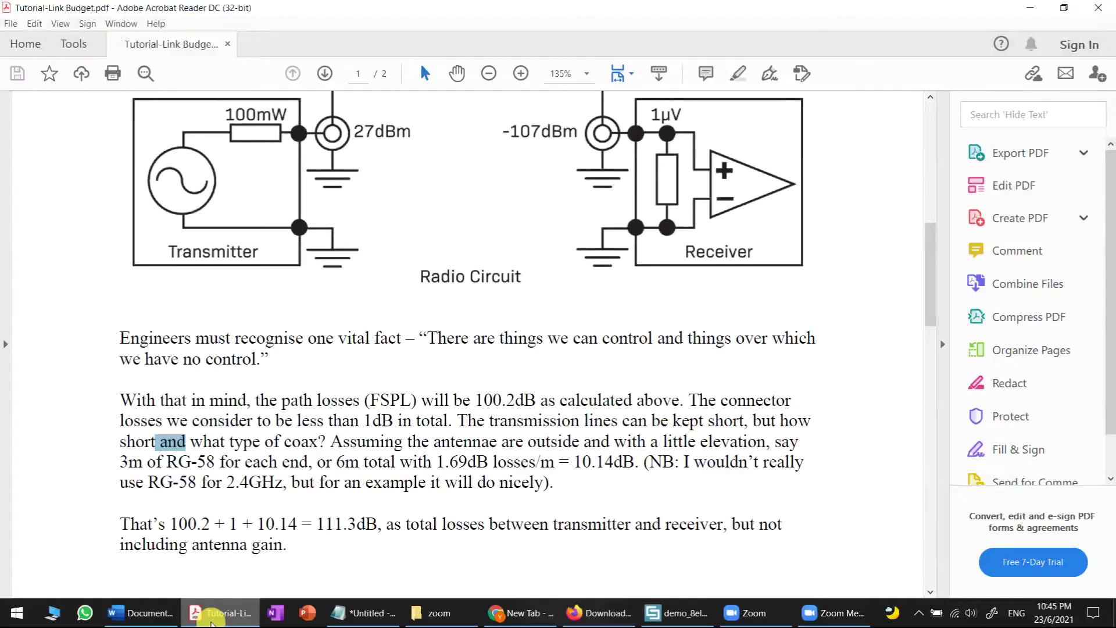
pyautogui.click(212, 621)
pyautogui.click(143, 615)
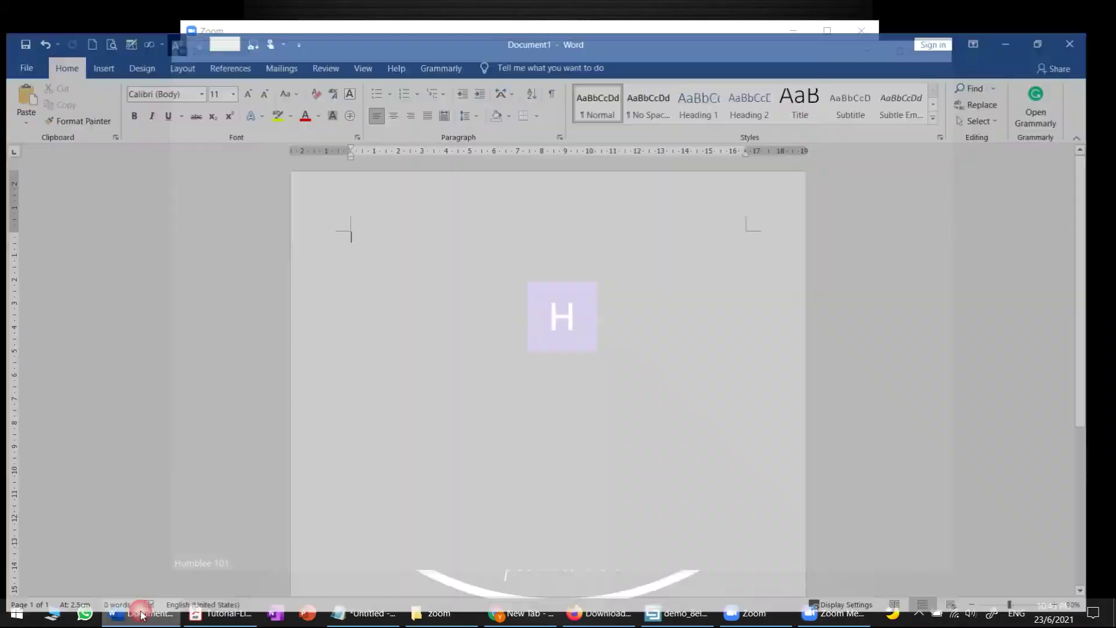
pyautogui.click(143, 615)
pyautogui.click(681, 614)
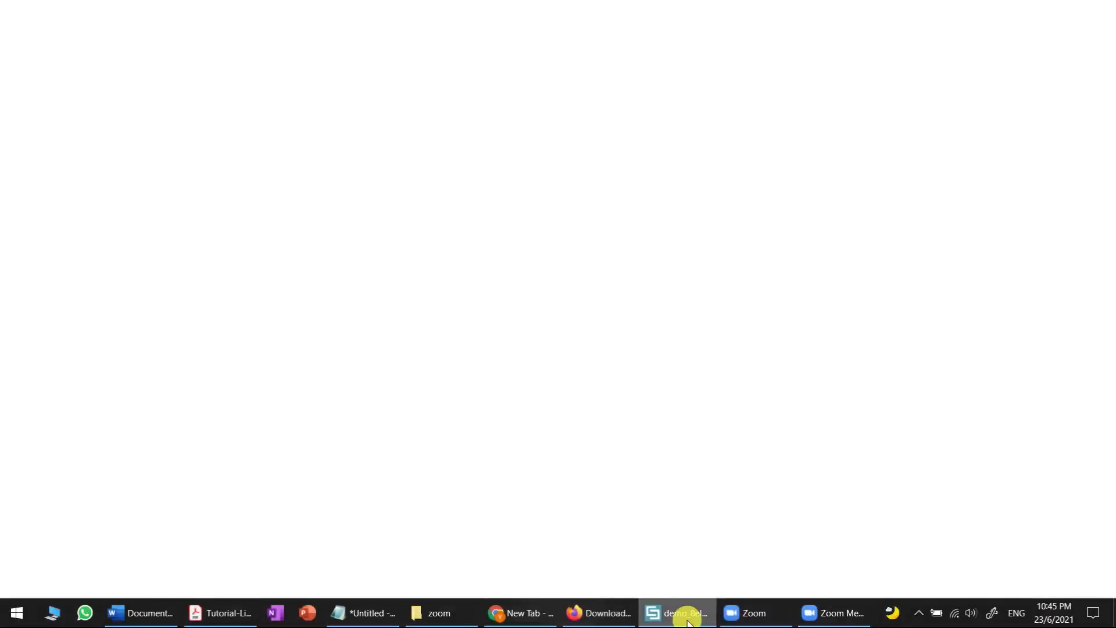
pyautogui.moveTo(572, 346); pyautogui.dragTo(569, 318)
pyautogui.click(824, 621)
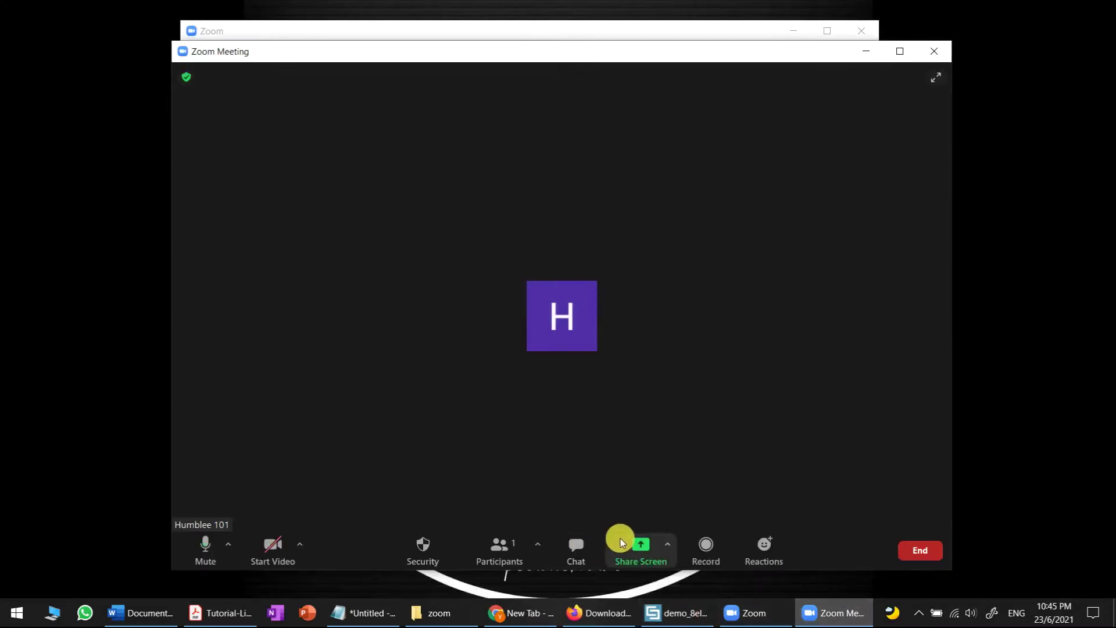
# Share the entire Screen 1 with the meeting.
pyautogui.click(634, 544)
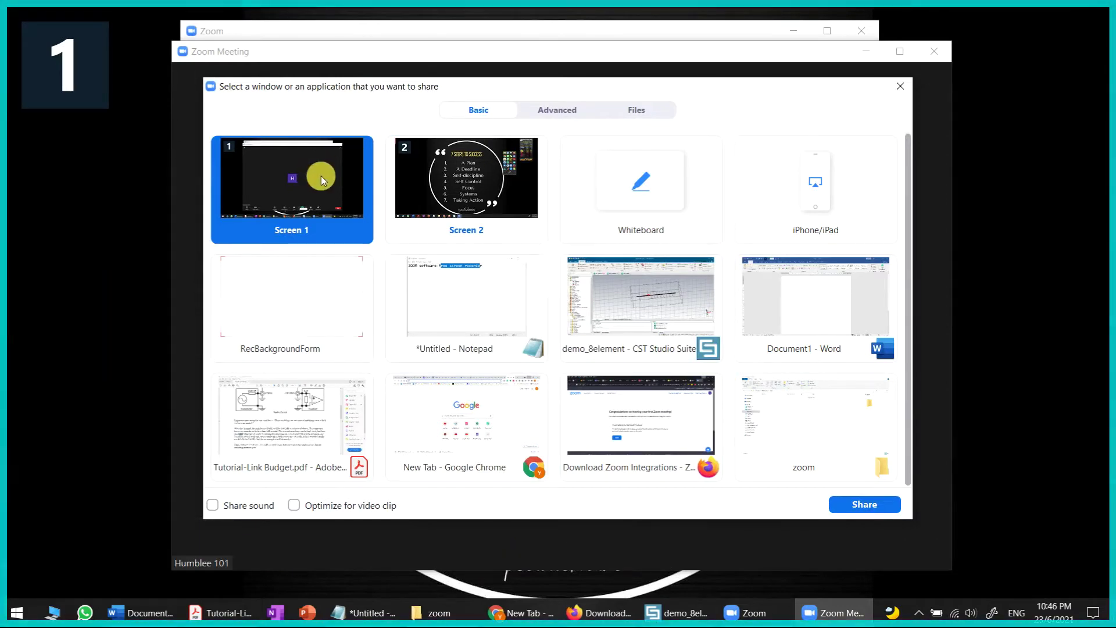
pyautogui.click(865, 504)
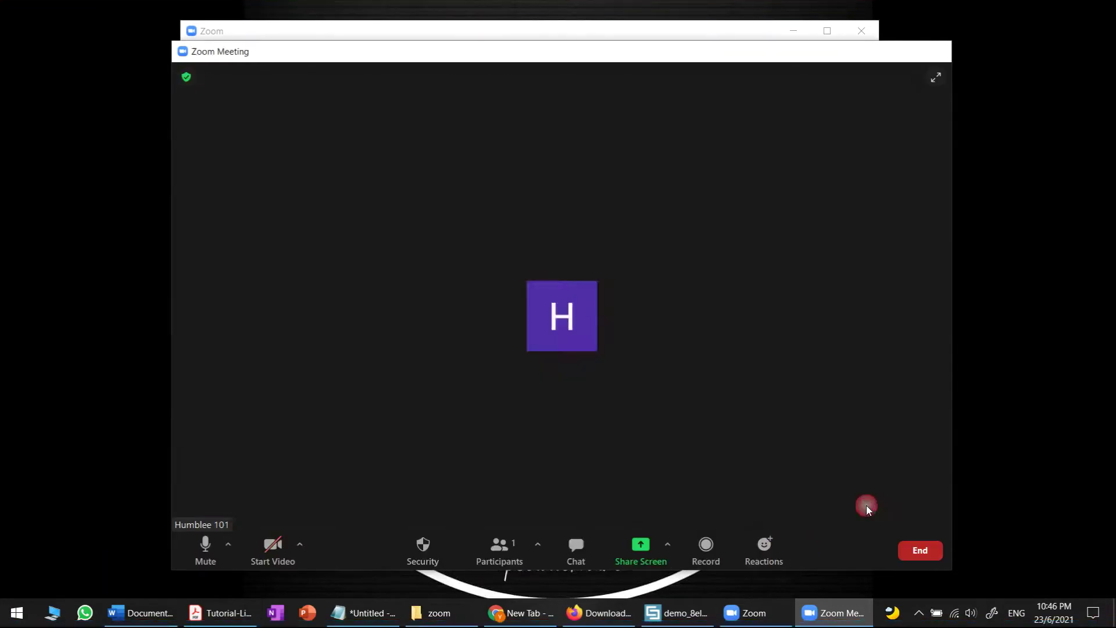
pyautogui.click(825, 27)
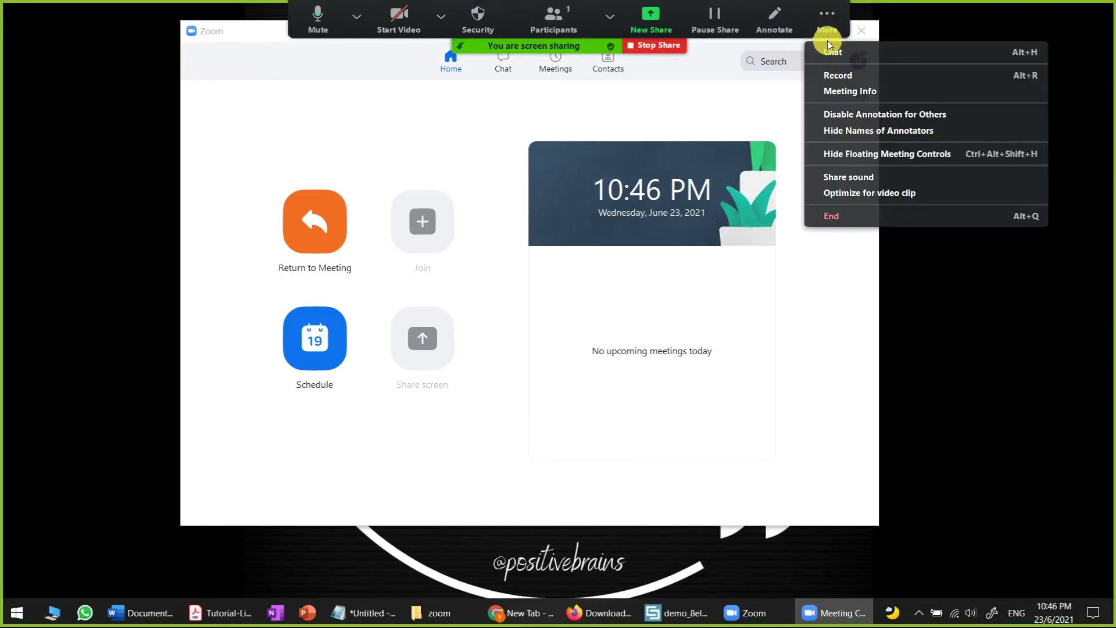
# Record the meeting locally while showing Notepad, the slide image and the PDF, then stop sharing.
pyautogui.click(845, 82)
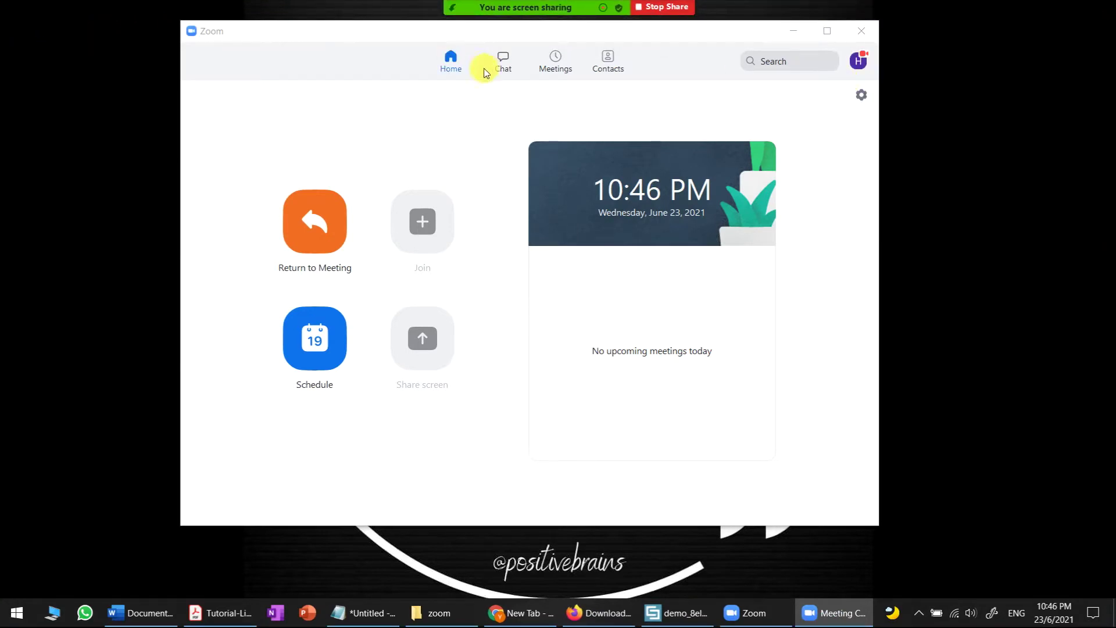
pyautogui.click(797, 30)
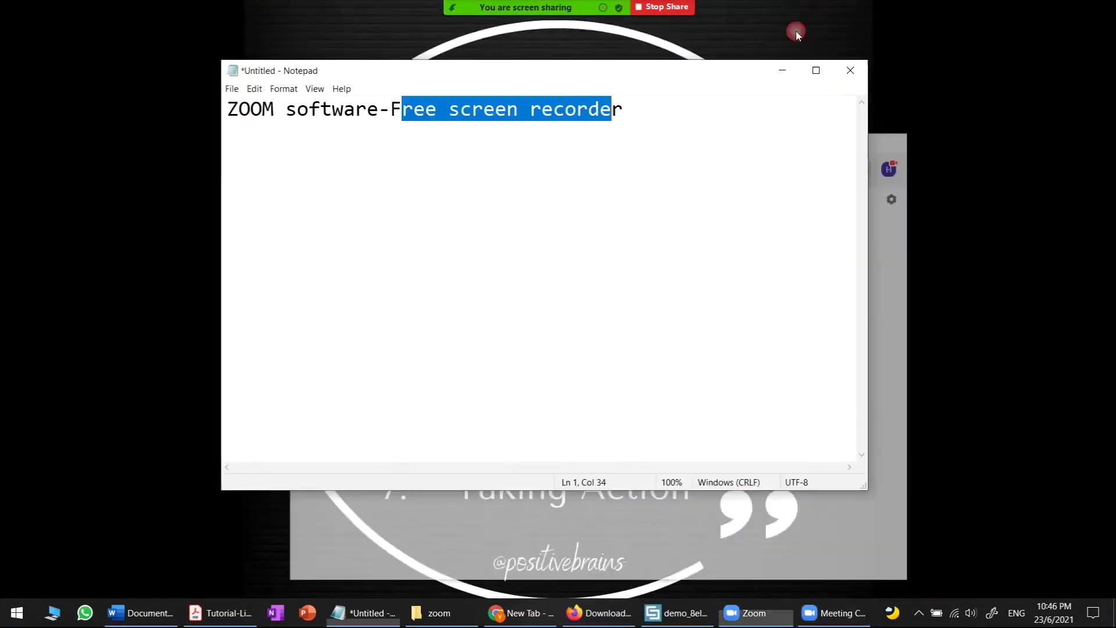
pyautogui.click(782, 71)
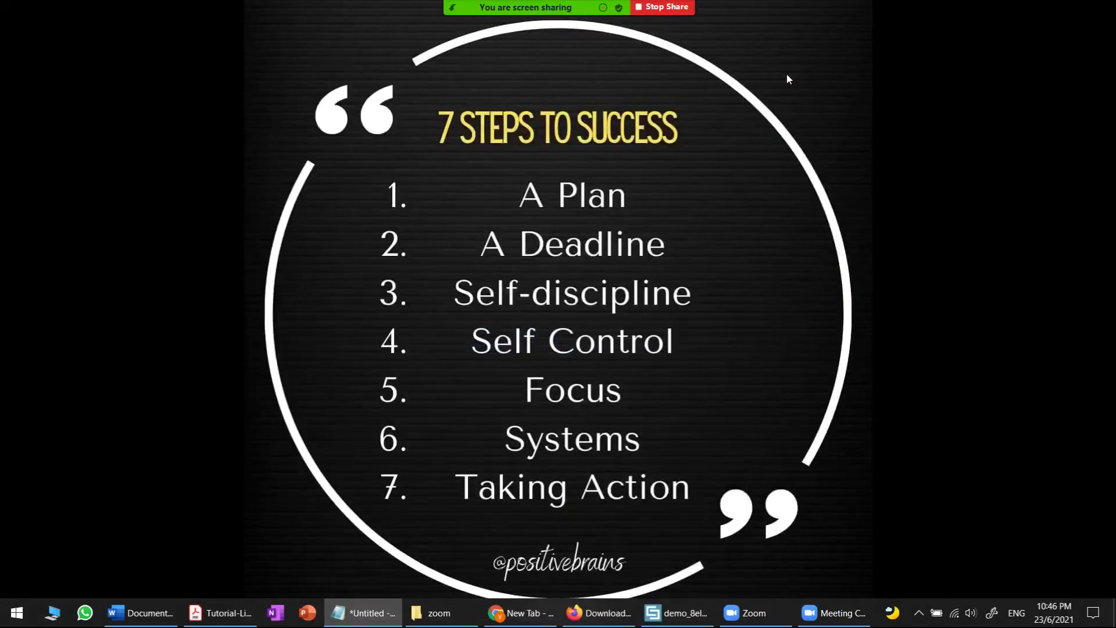
pyautogui.click(215, 614)
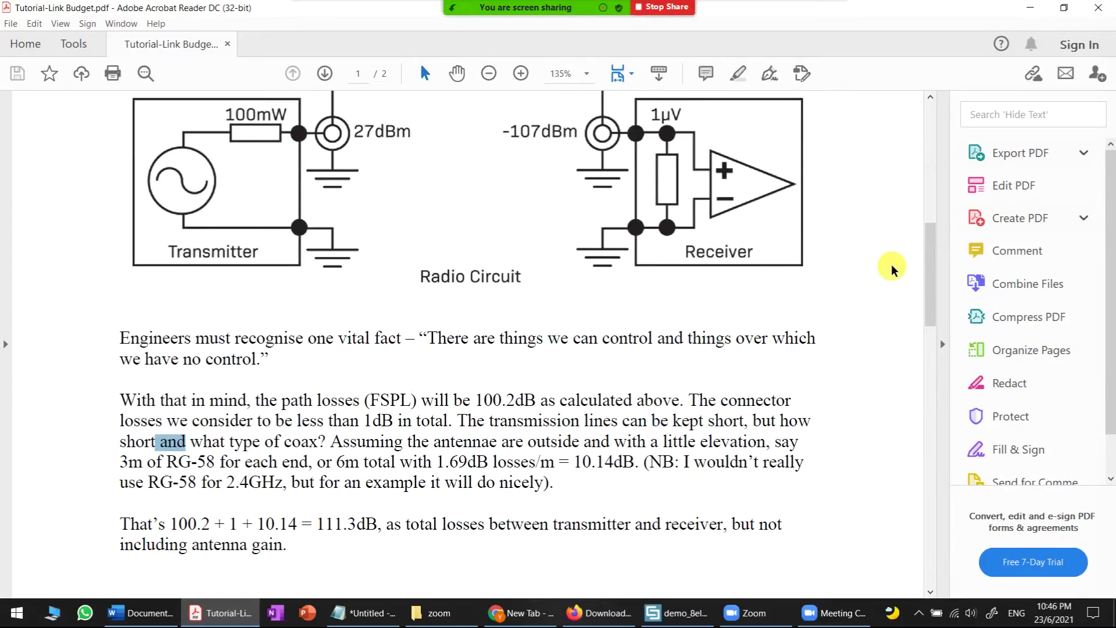
pyautogui.click(232, 614)
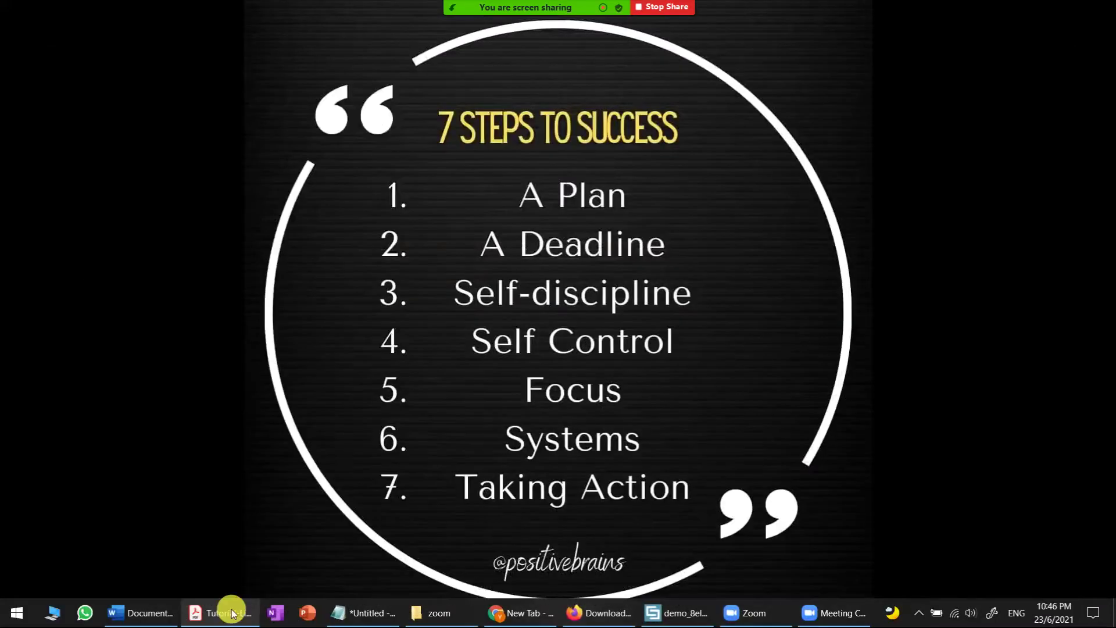
pyautogui.click(666, 7)
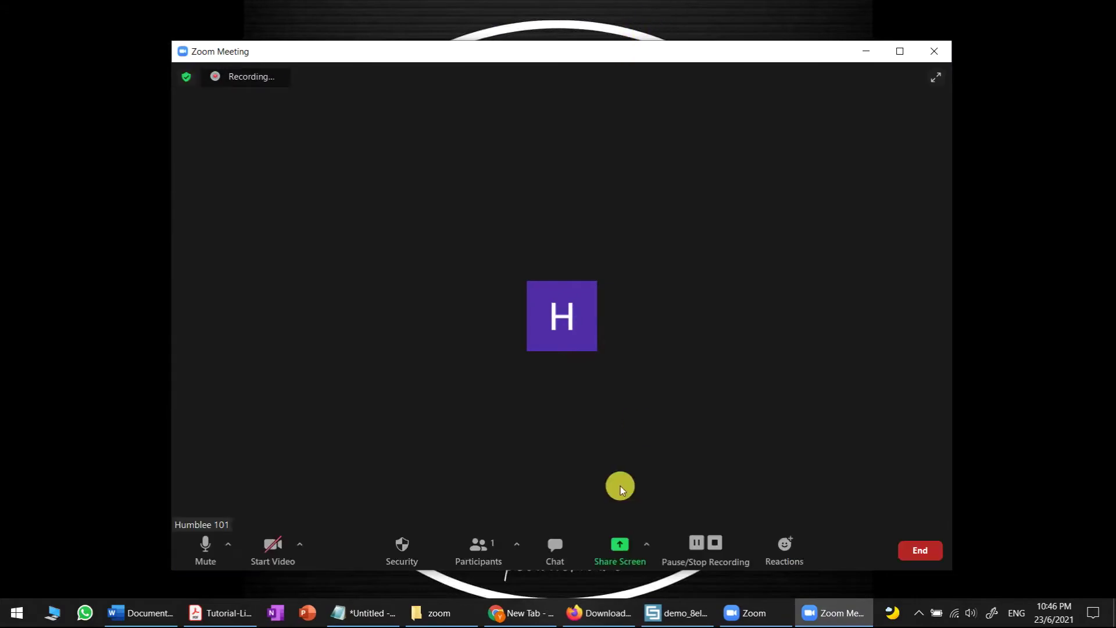
# Share only the CST Studio Suite window and rotate the demo_8element antenna to a new angle.
pyautogui.click(619, 546)
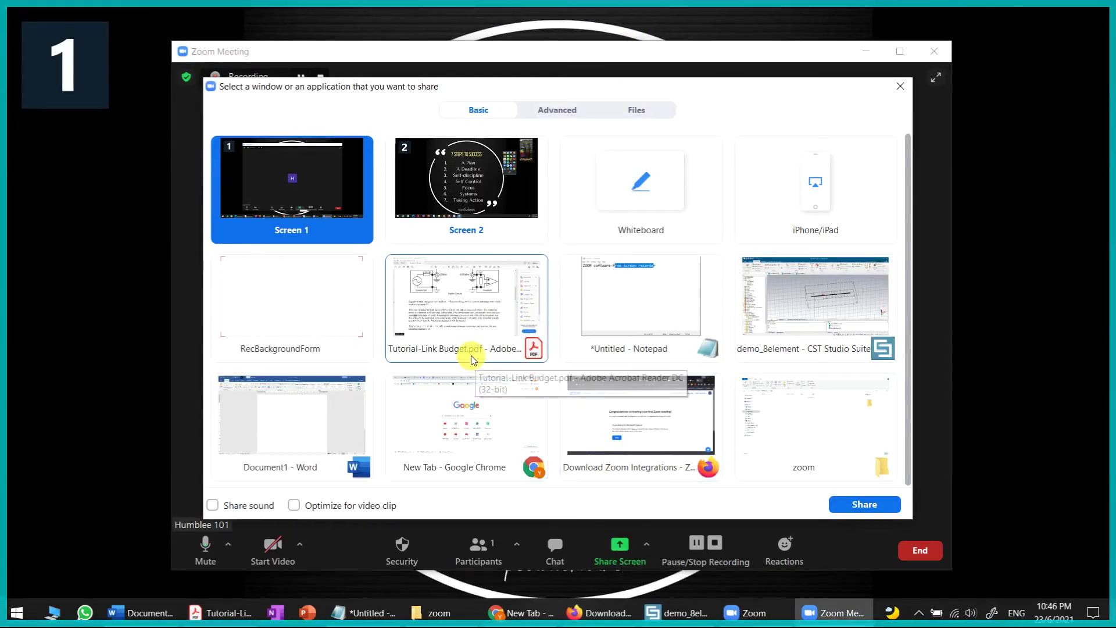
pyautogui.doubleClick(825, 310)
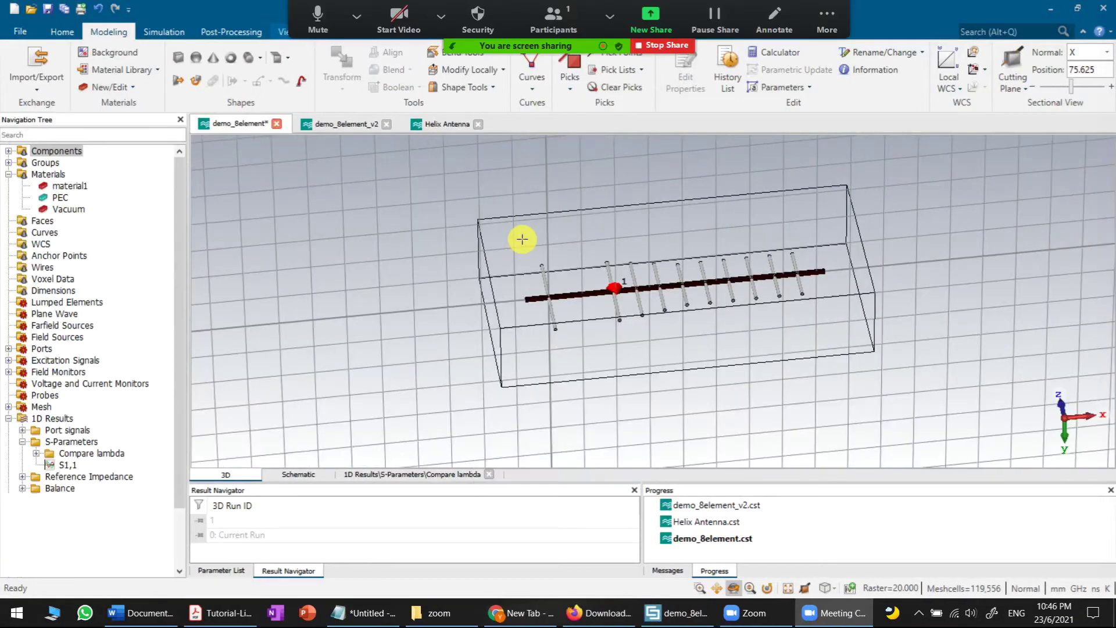
pyautogui.moveTo(411, 242); pyautogui.dragTo(606, 289)
pyautogui.scroll(3, 606, 289)
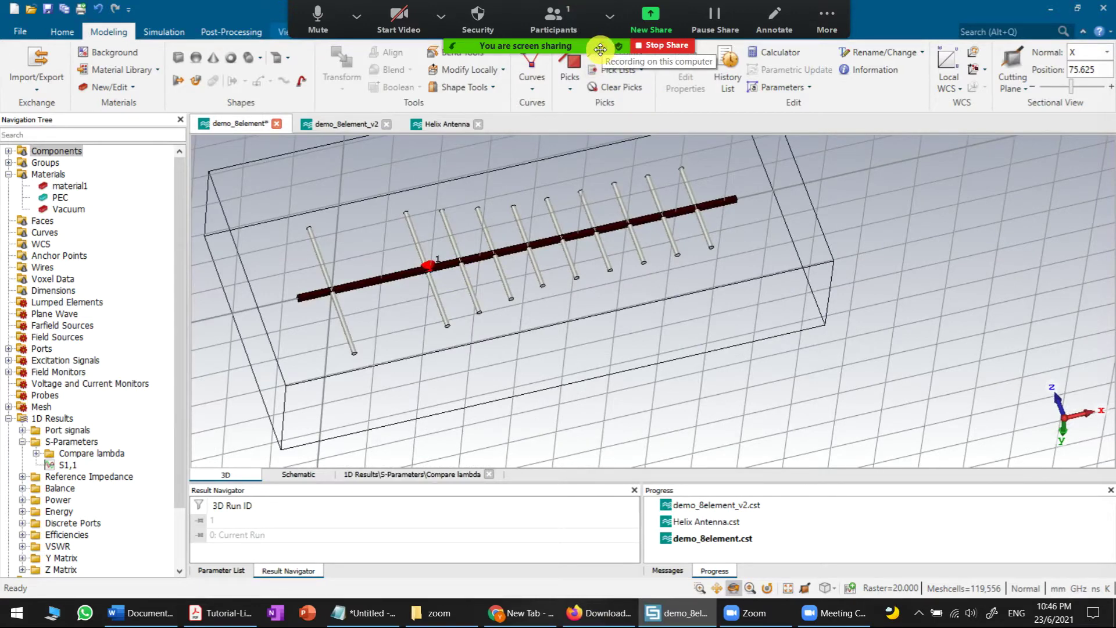
pyautogui.moveTo(525, 266); pyautogui.dragTo(623, 279)
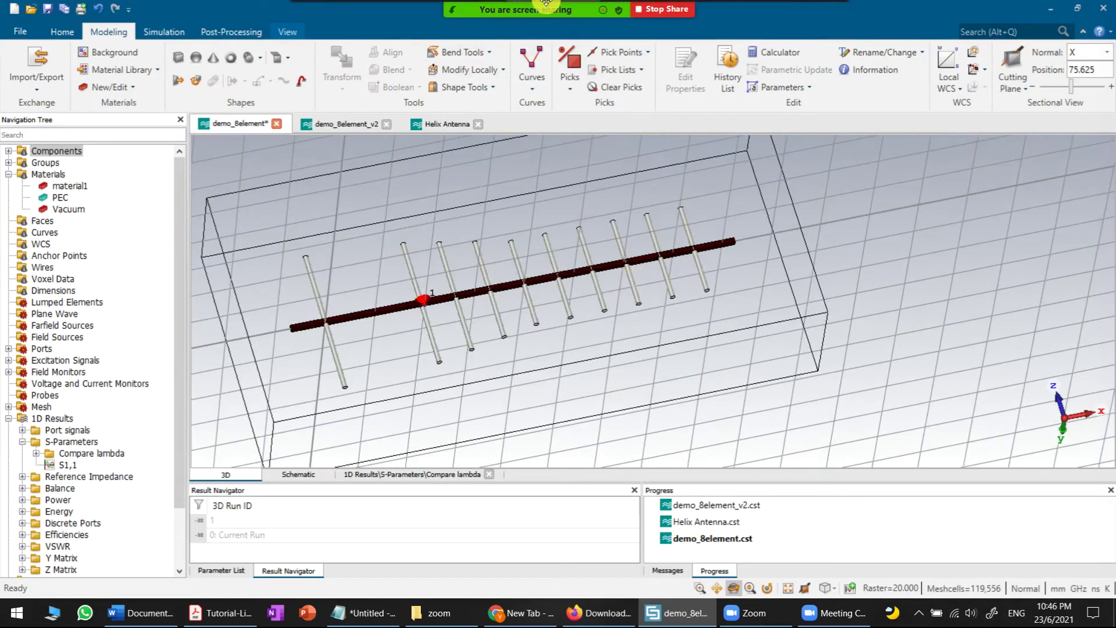
pyautogui.moveTo(525, 10)
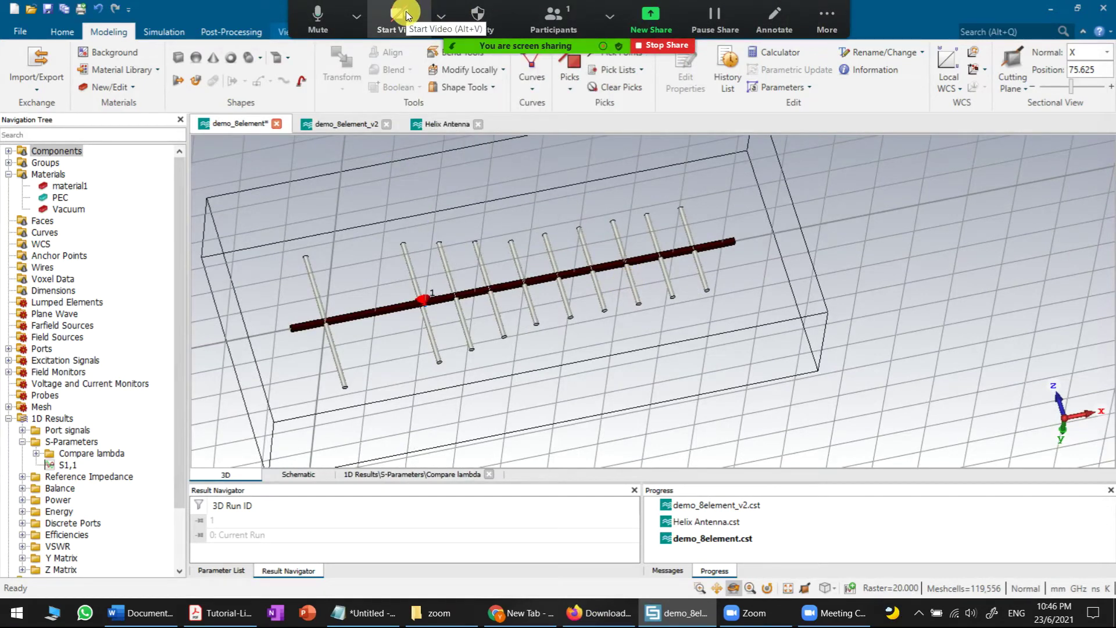
# Turn on webcam video from the USB CAMERA and enlarge the self-view panel.
pyautogui.click(439, 22)
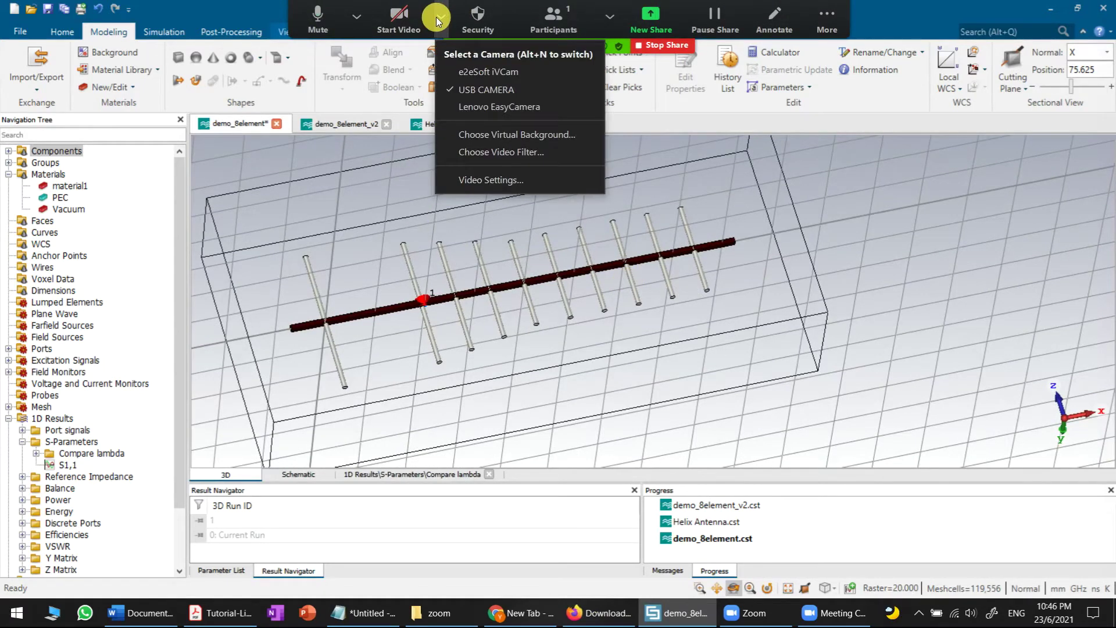
pyautogui.click(399, 19)
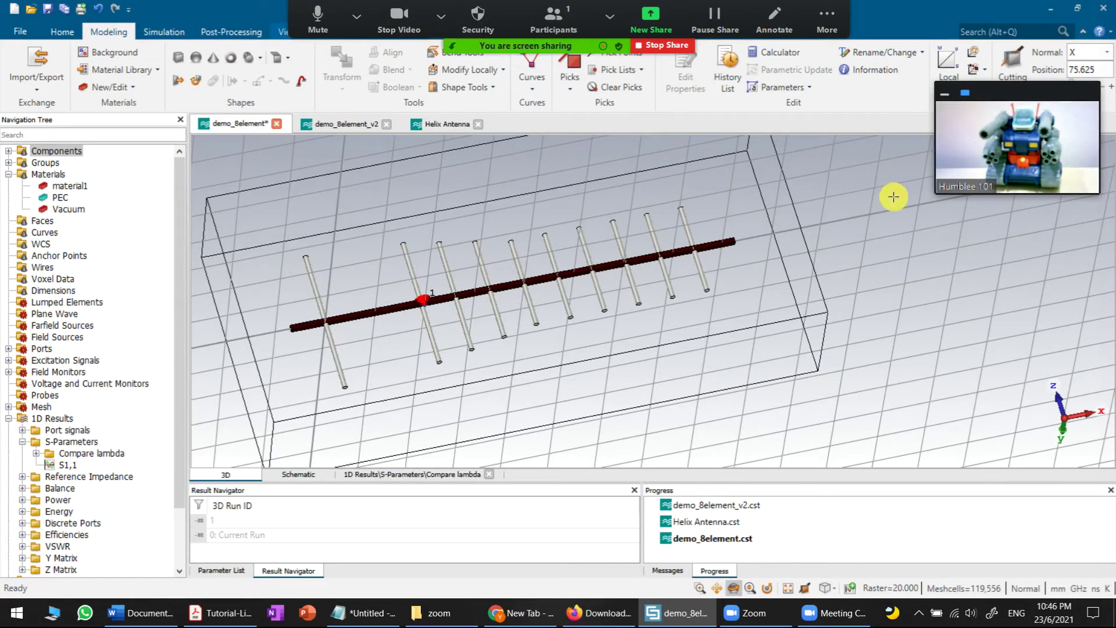
pyautogui.moveTo(939, 189); pyautogui.dragTo(976, 266)
# Zoom out and flatten the shared antenna model view.
pyautogui.scroll(-3, 585, 217)
pyautogui.moveTo(585, 217); pyautogui.dragTo(538, 346)
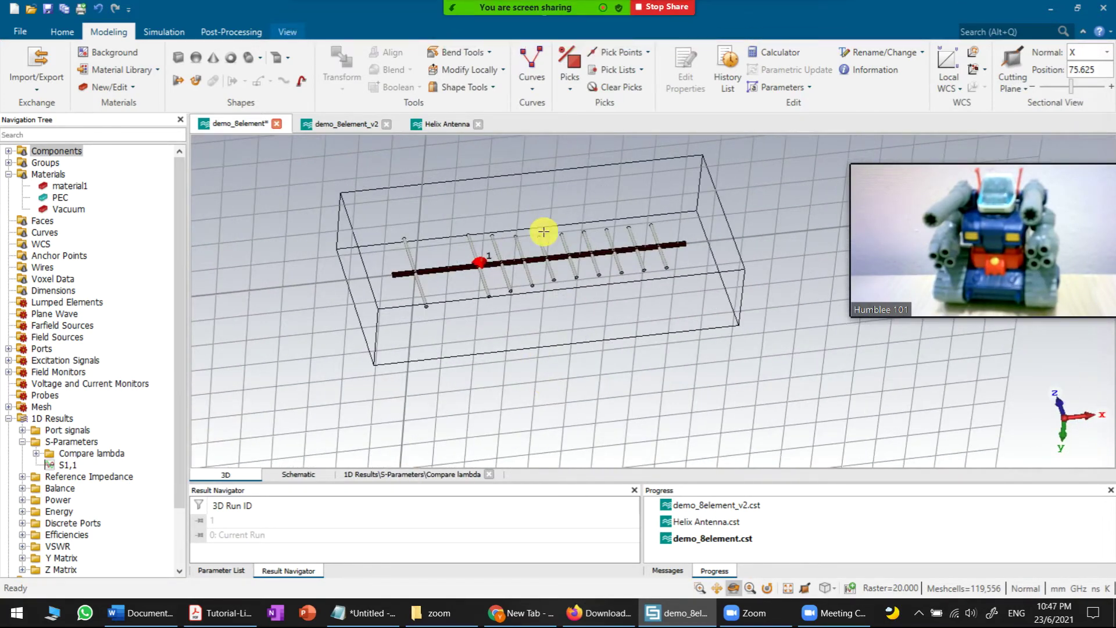
pyautogui.moveTo(561, 12)
pyautogui.click(649, 18)
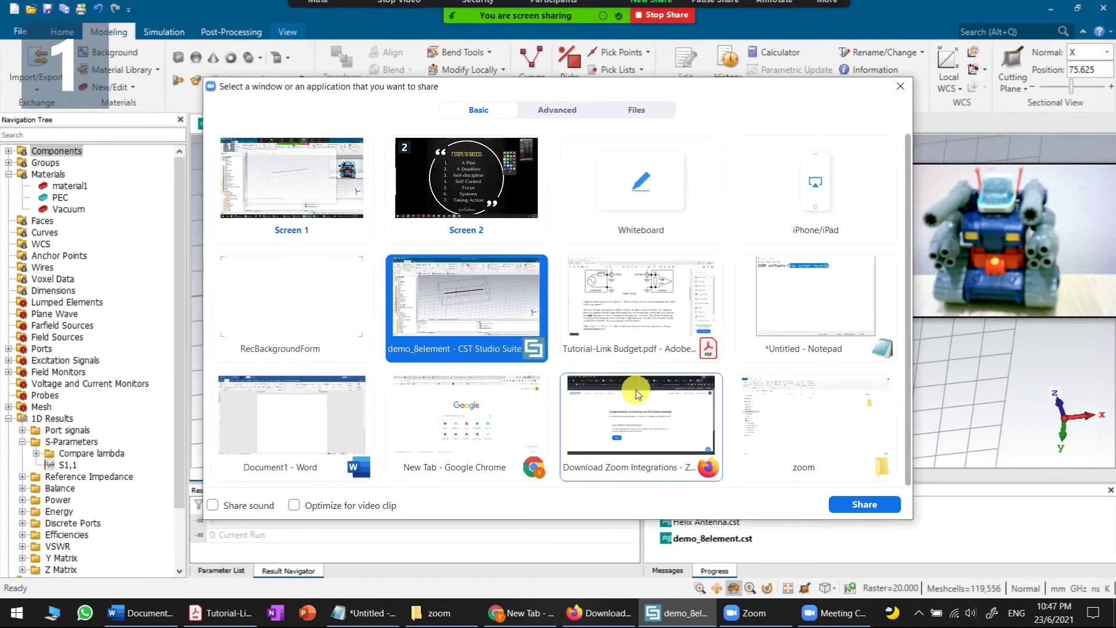
# Share the Tutorial-Link Budget.pdf window and scroll through the document.
pyautogui.doubleClick(678, 295)
pyautogui.scroll(10, 705, 256)
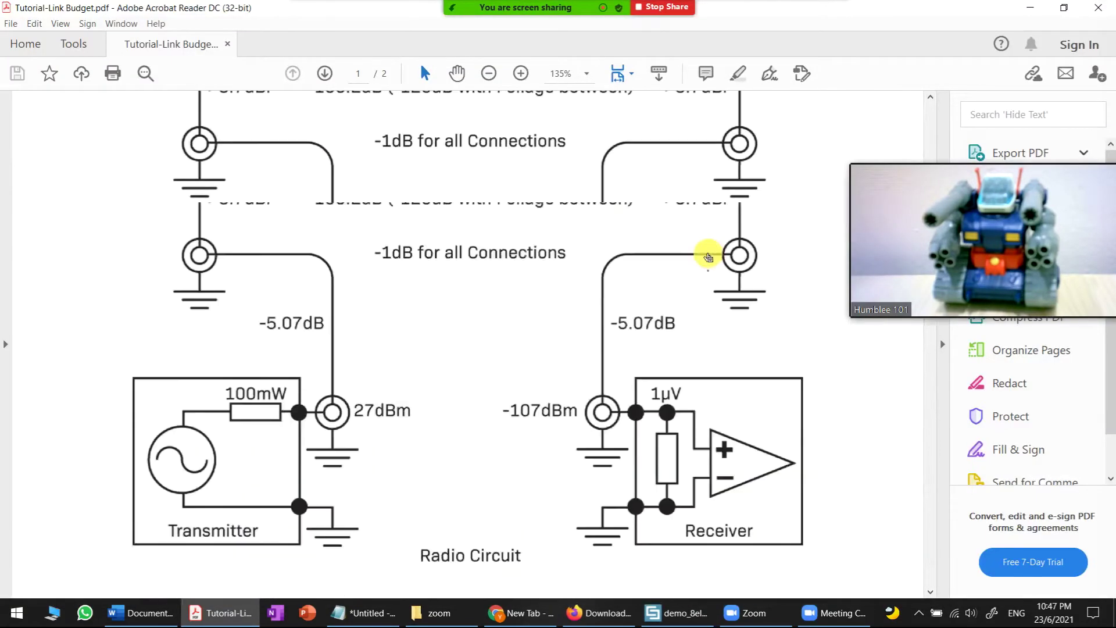
pyautogui.scroll(-15, 697, 253)
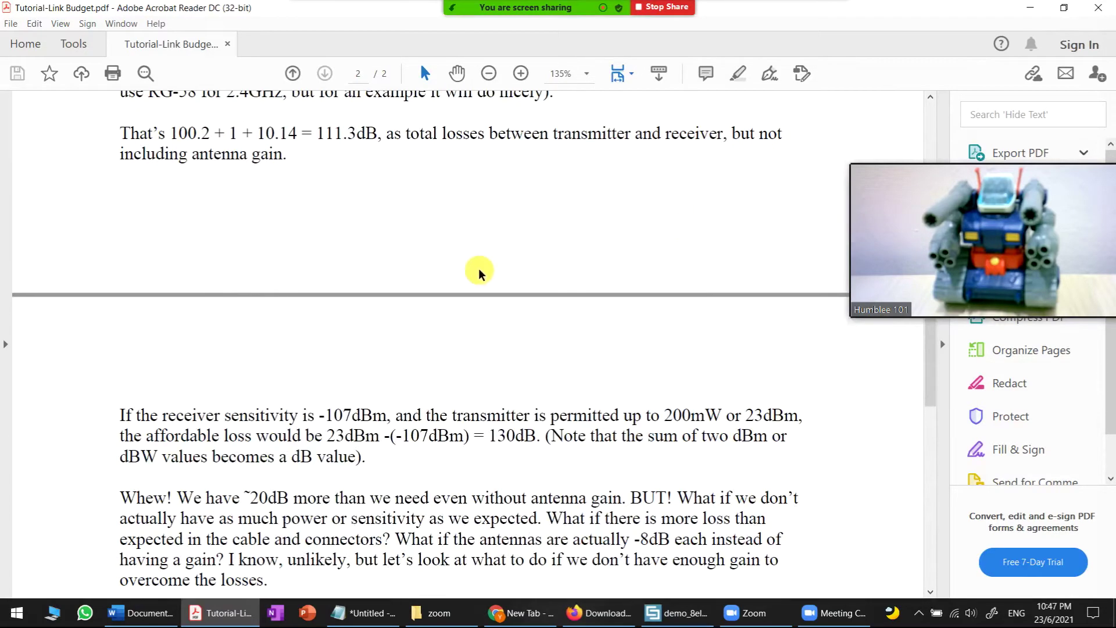
pyautogui.scroll(-8, 568, 312)
pyautogui.moveTo(567, 3)
pyautogui.click(356, 17)
pyautogui.click(356, 18)
pyautogui.click(609, 17)
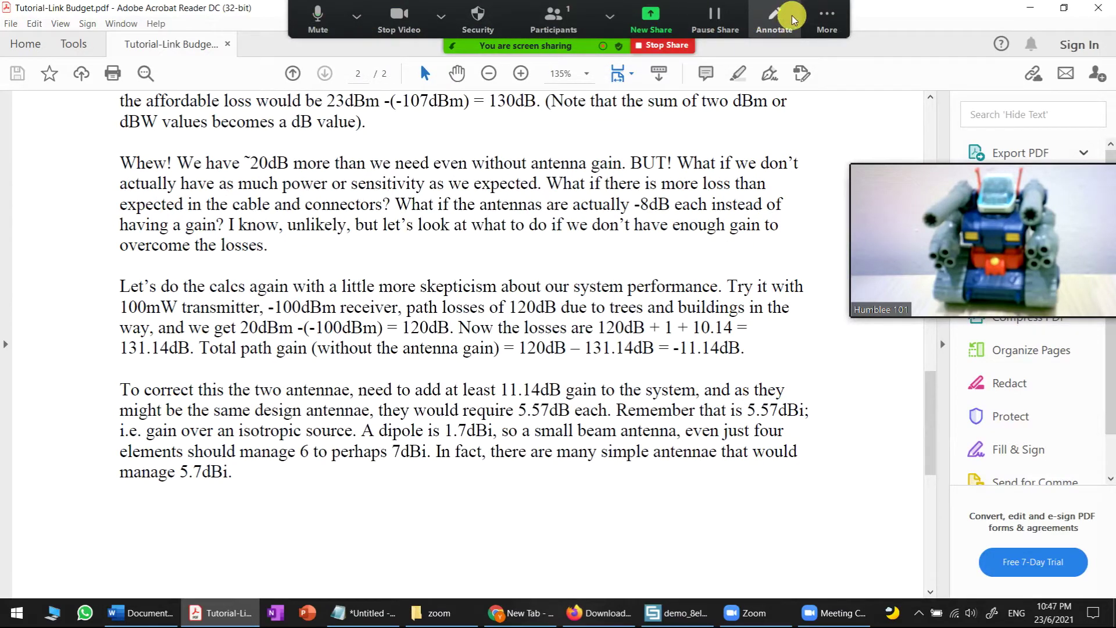
# Replace the shared PDF with a blank Zoom whiteboard.
pyautogui.click(848, 19)
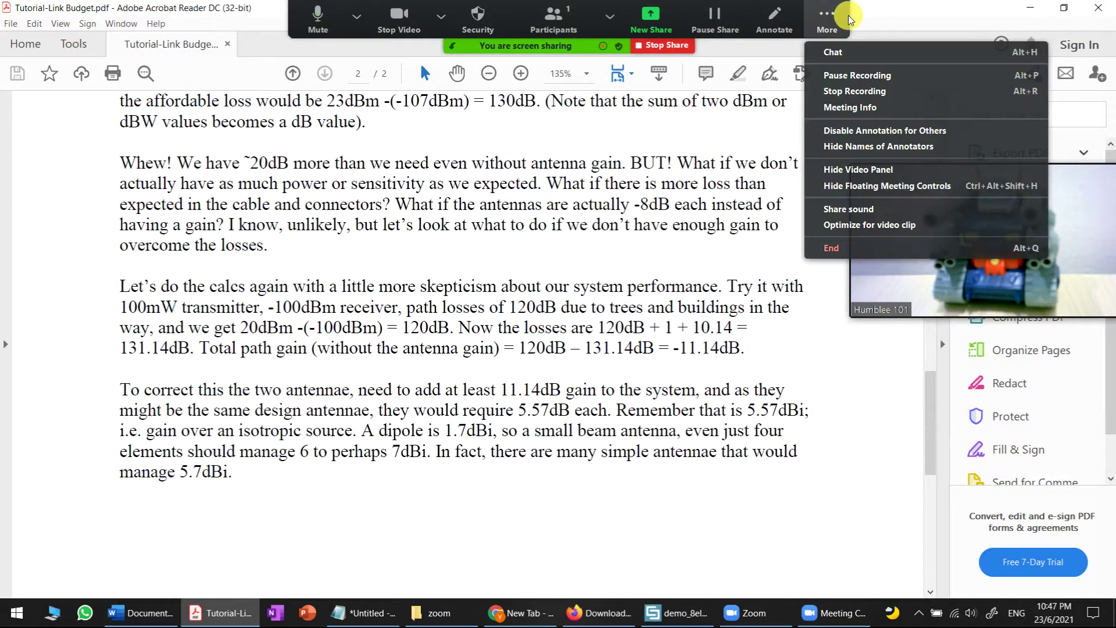
pyautogui.click(648, 18)
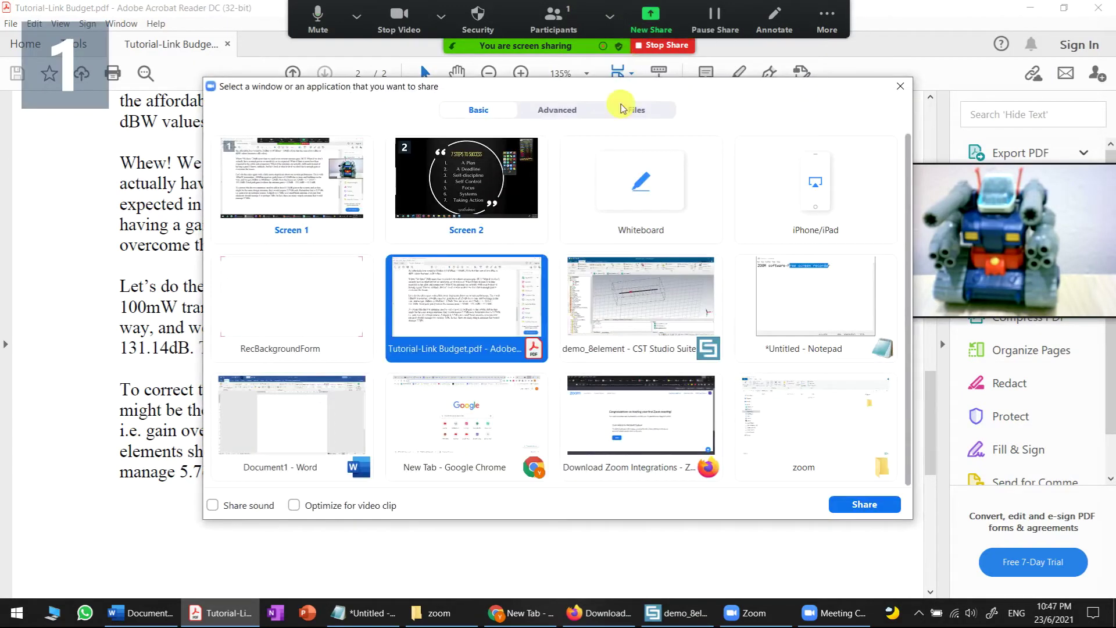
pyautogui.click(662, 191)
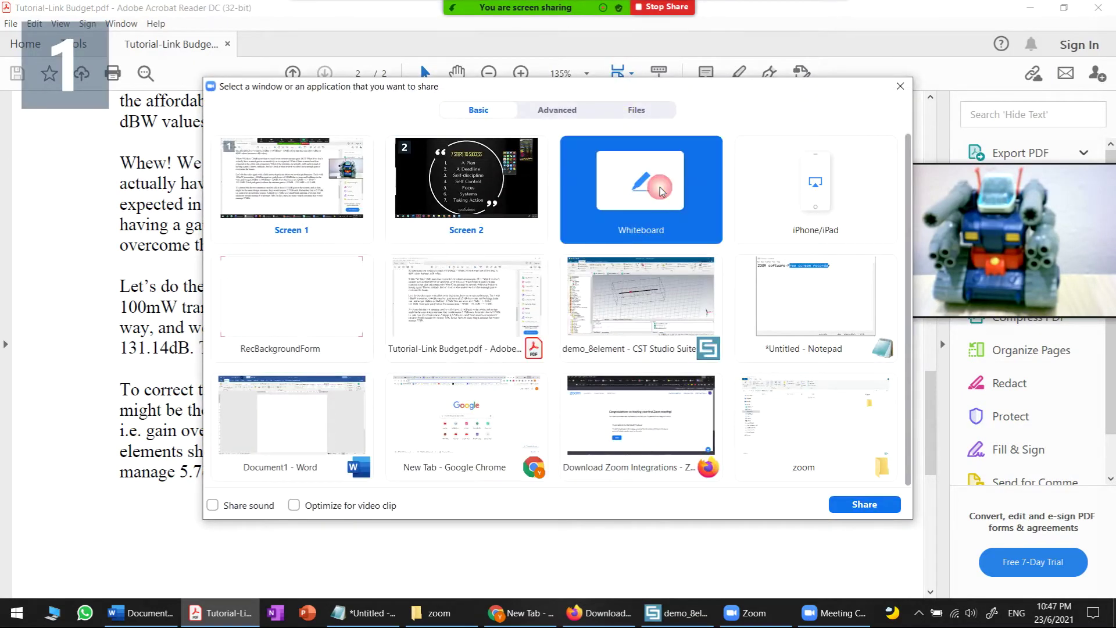
pyautogui.click(661, 191)
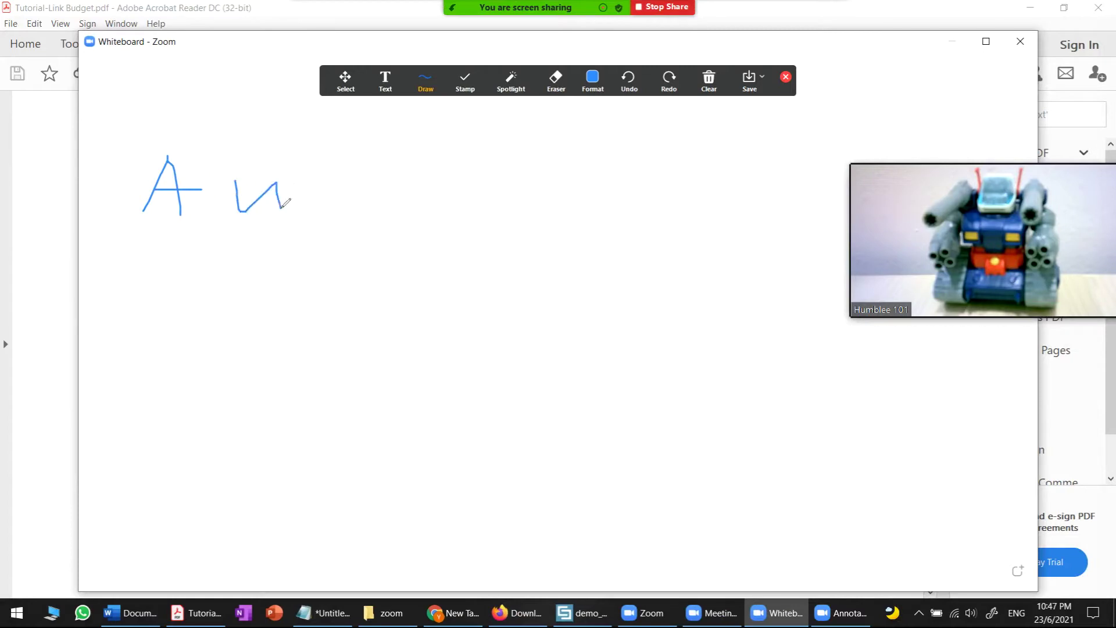
# Stamp a check mark beside the drawn letters, resume freehand drawing, then close the whiteboard share.
pyautogui.click(463, 81)
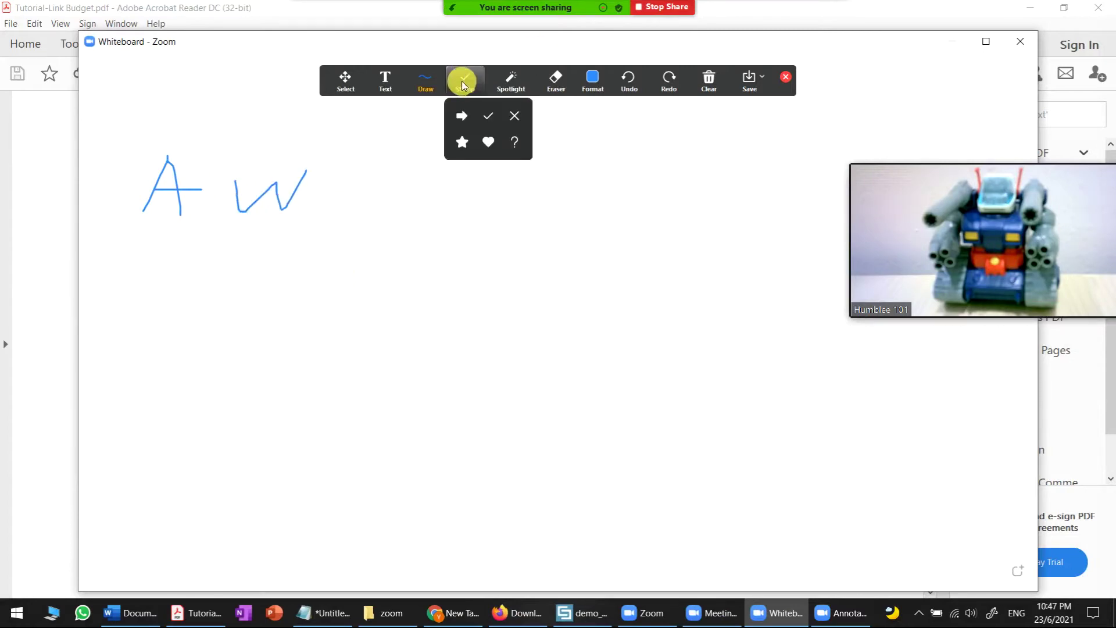
pyautogui.click(489, 116)
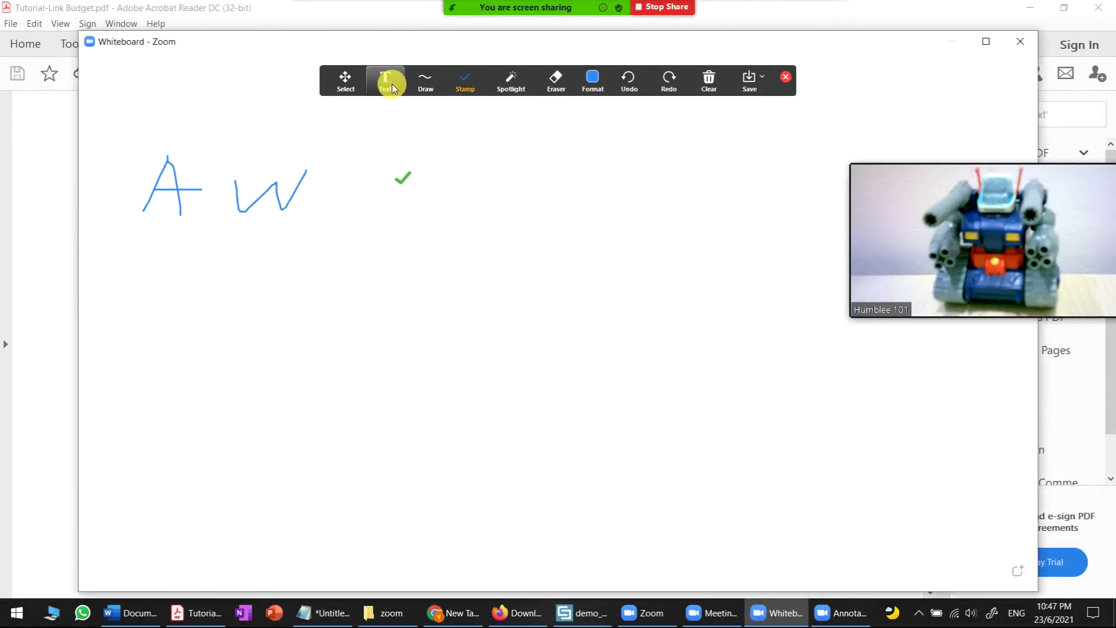
pyautogui.click(429, 81)
pyautogui.click(425, 115)
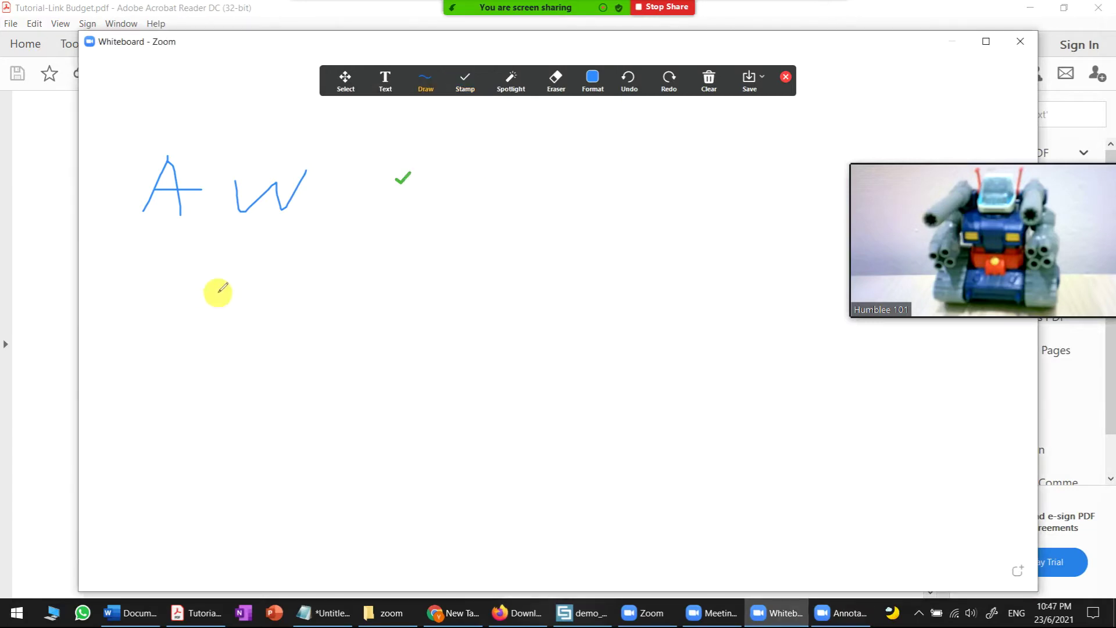
pyautogui.click(786, 77)
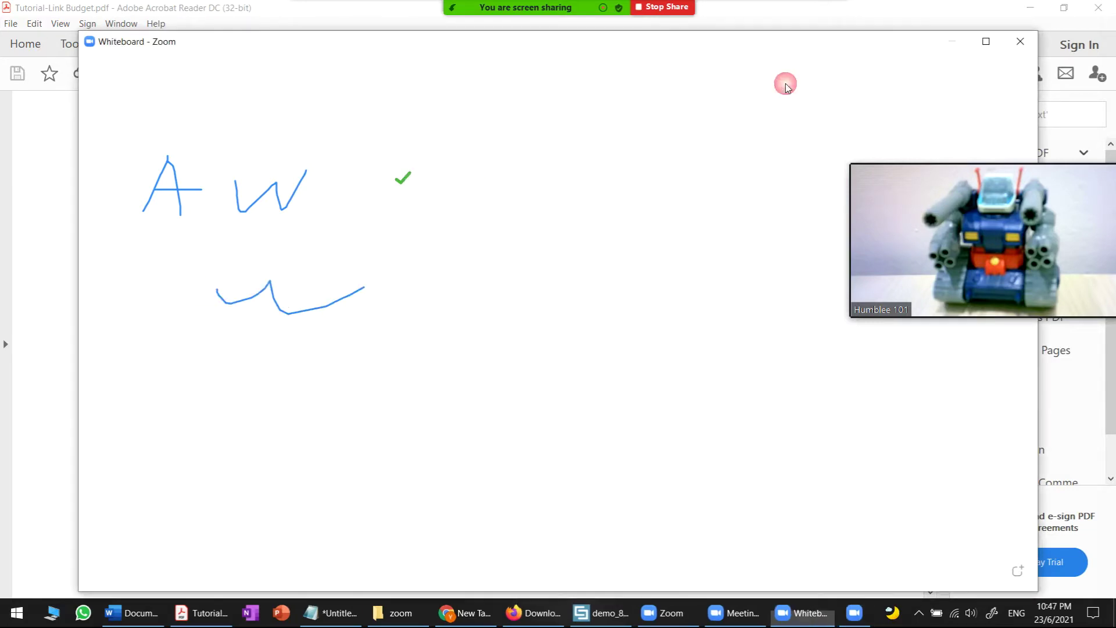
pyautogui.click(1028, 50)
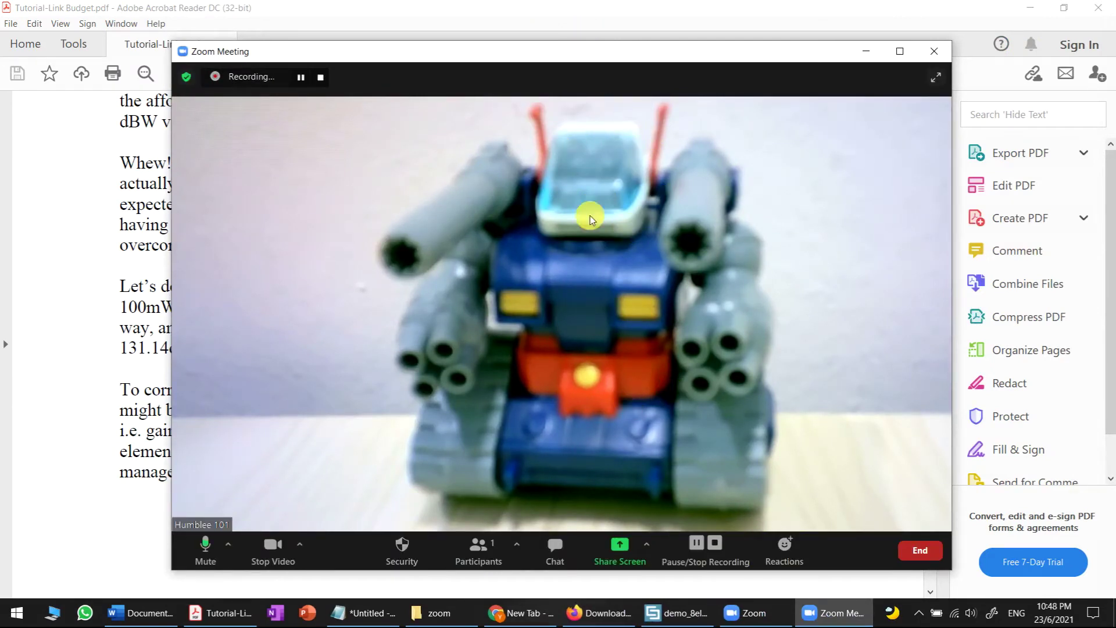
# Share the Firefox window and switch it to the Google results tab for 'zoom'.
pyautogui.click(622, 536)
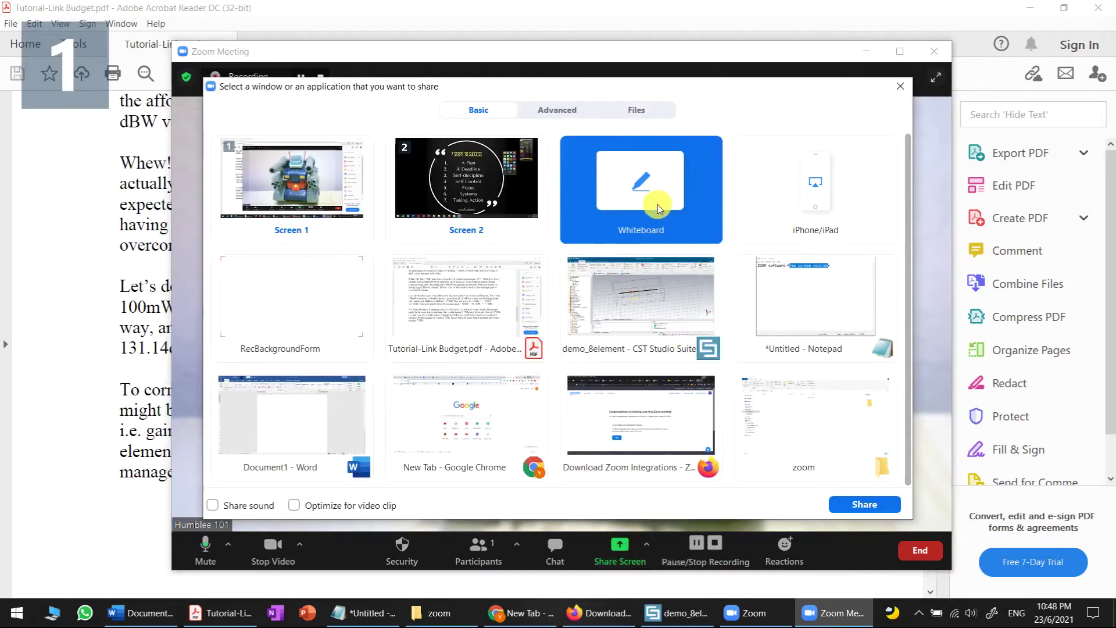
pyautogui.click(306, 184)
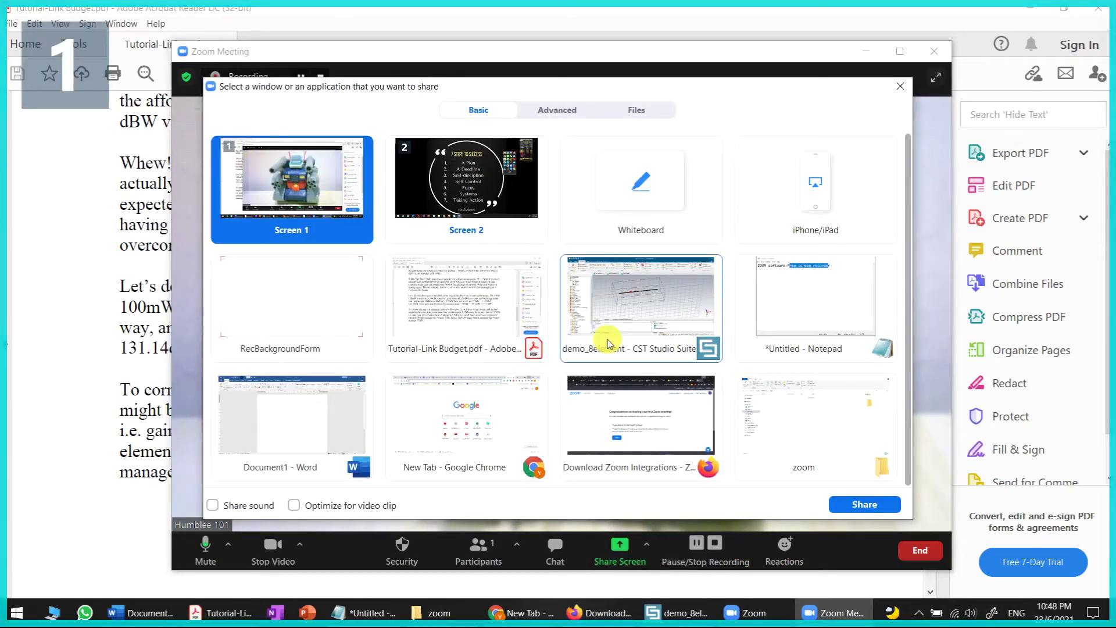
pyautogui.doubleClick(640, 425)
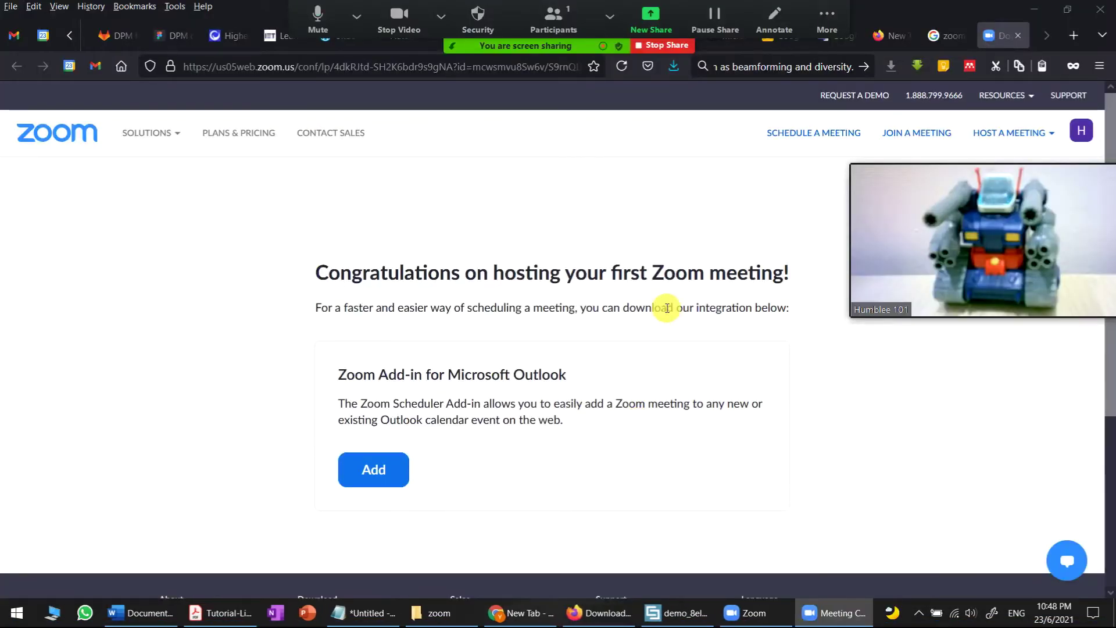
pyautogui.scroll(-4, 772, 250)
pyautogui.scroll(4, 737, 226)
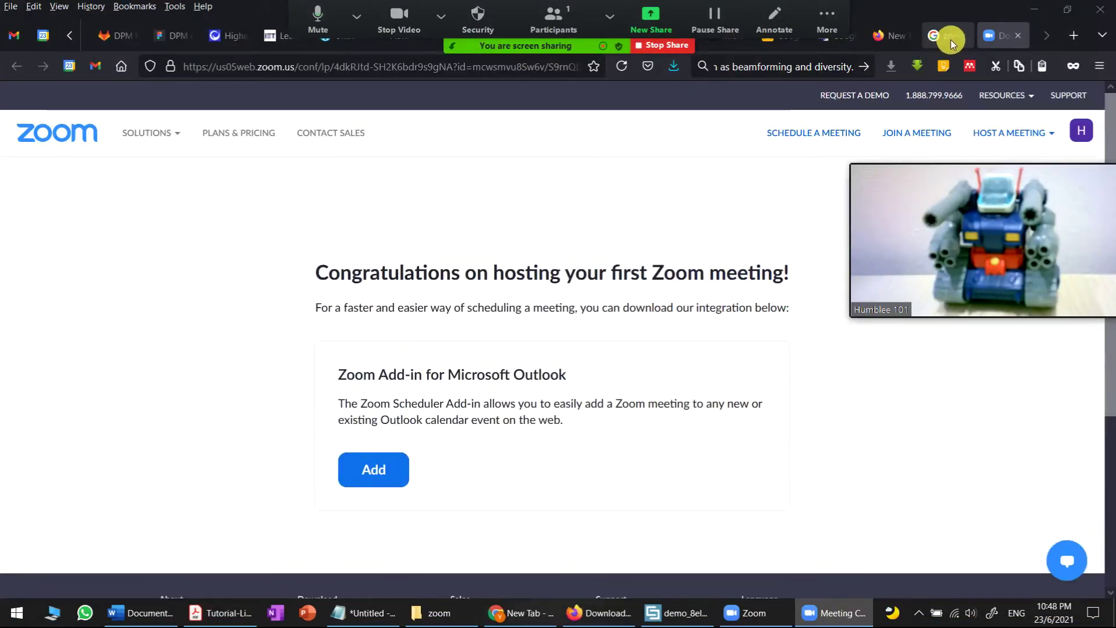
pyautogui.click(951, 39)
pyautogui.scroll(-3, 750, 255)
pyautogui.scroll(3, 750, 255)
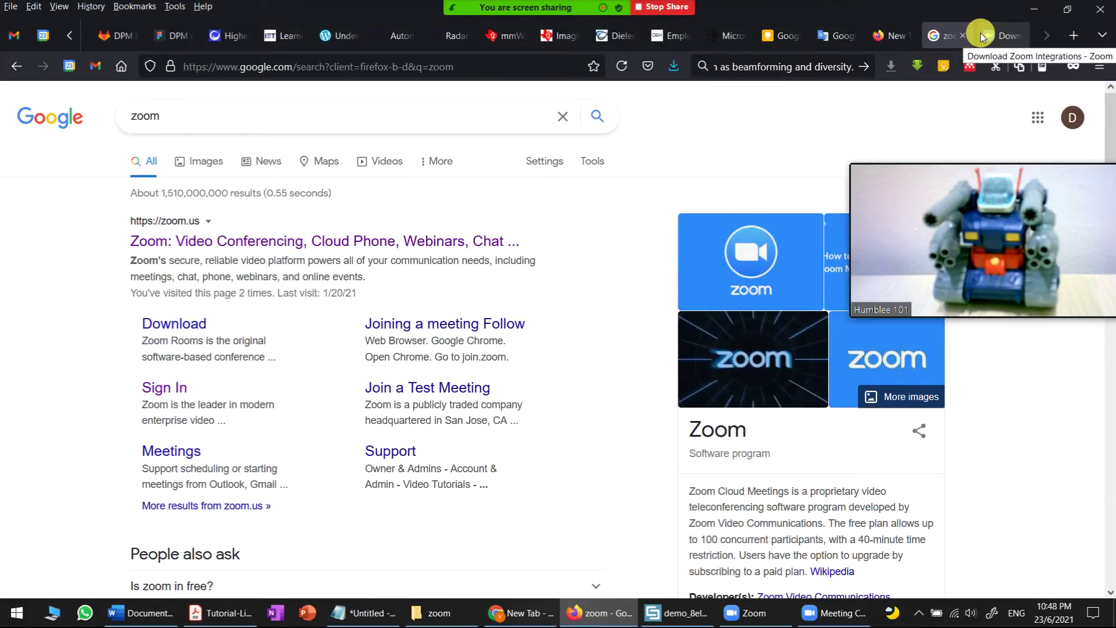
pyautogui.moveTo(663, 8)
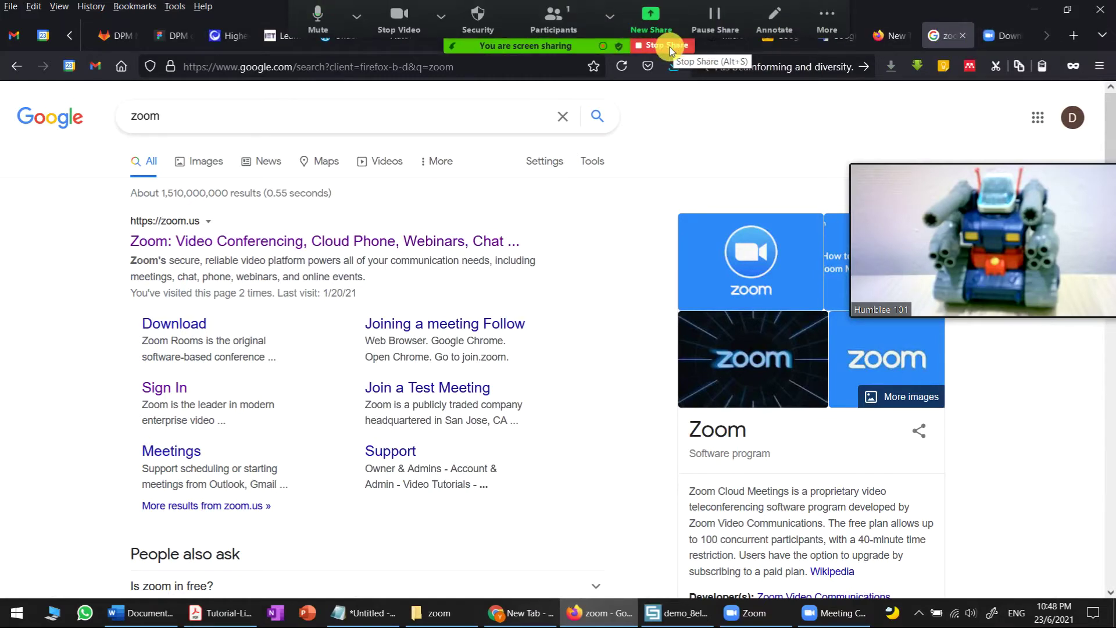
# Replace the Firefox share with the whole Screen 1.
pyautogui.click(670, 47)
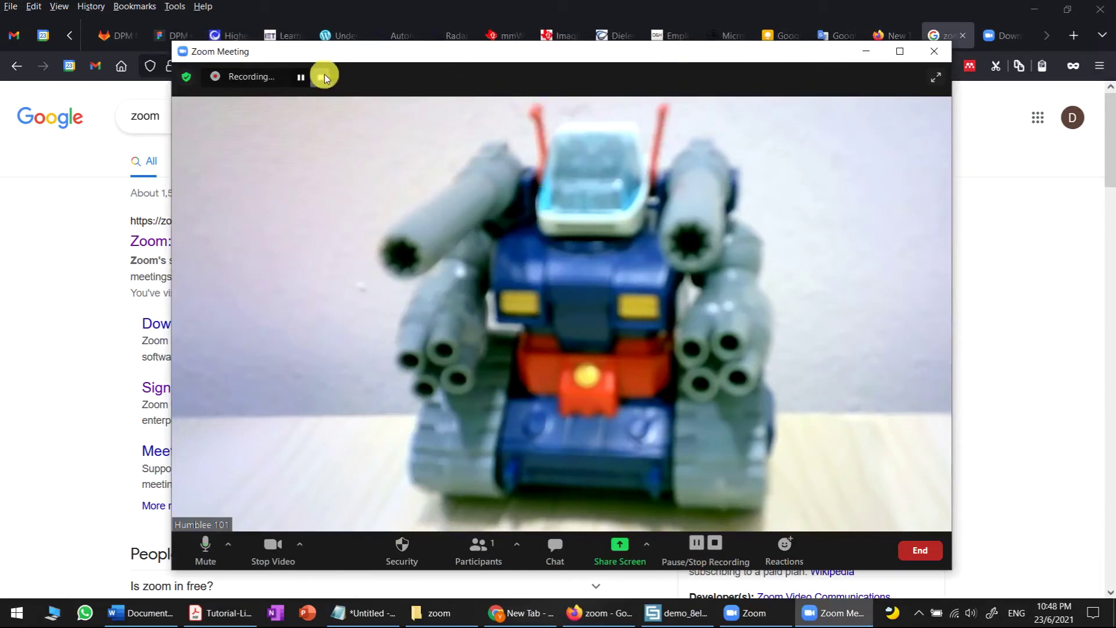
pyautogui.click(620, 550)
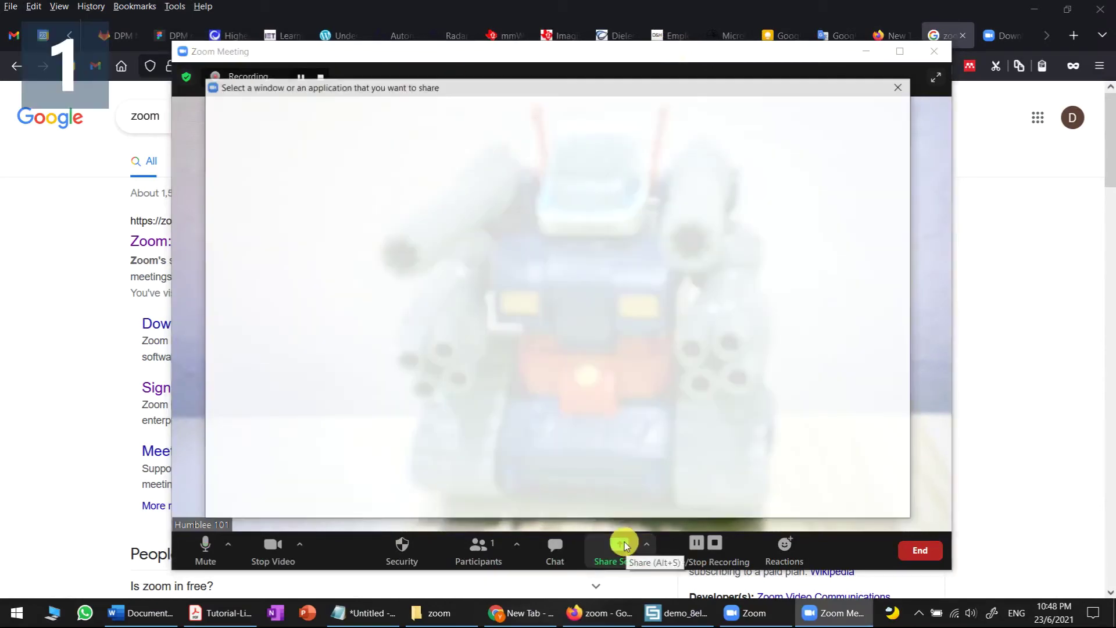
pyautogui.doubleClick(306, 175)
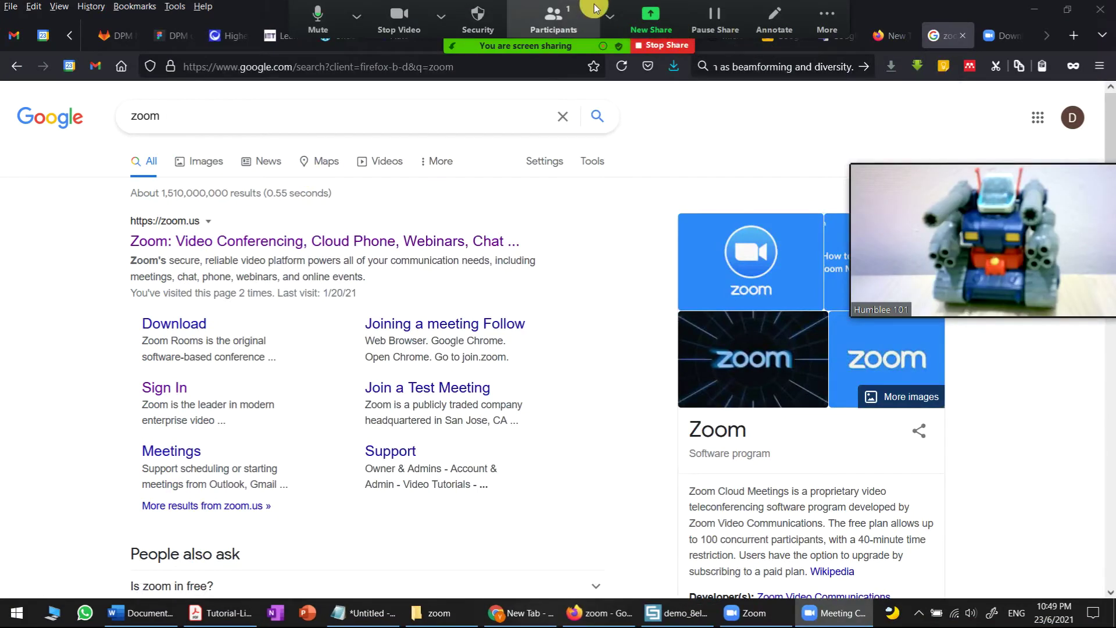
# Stop recording the meeting from the share toolbar's More menu.
pyautogui.click(828, 21)
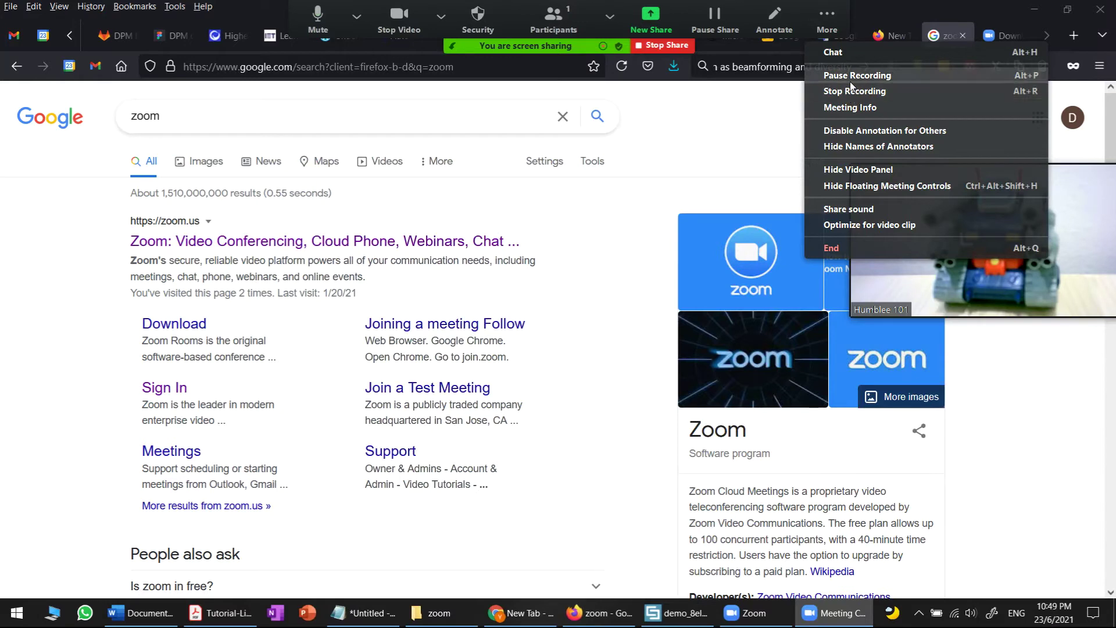
pyautogui.click(856, 96)
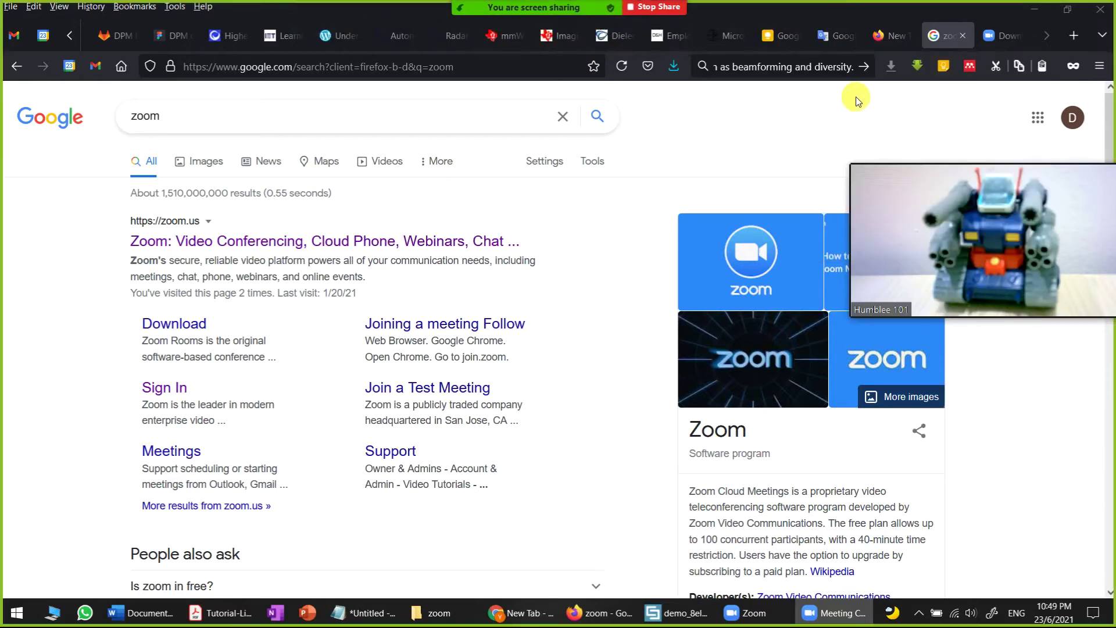
pyautogui.moveTo(602, 8)
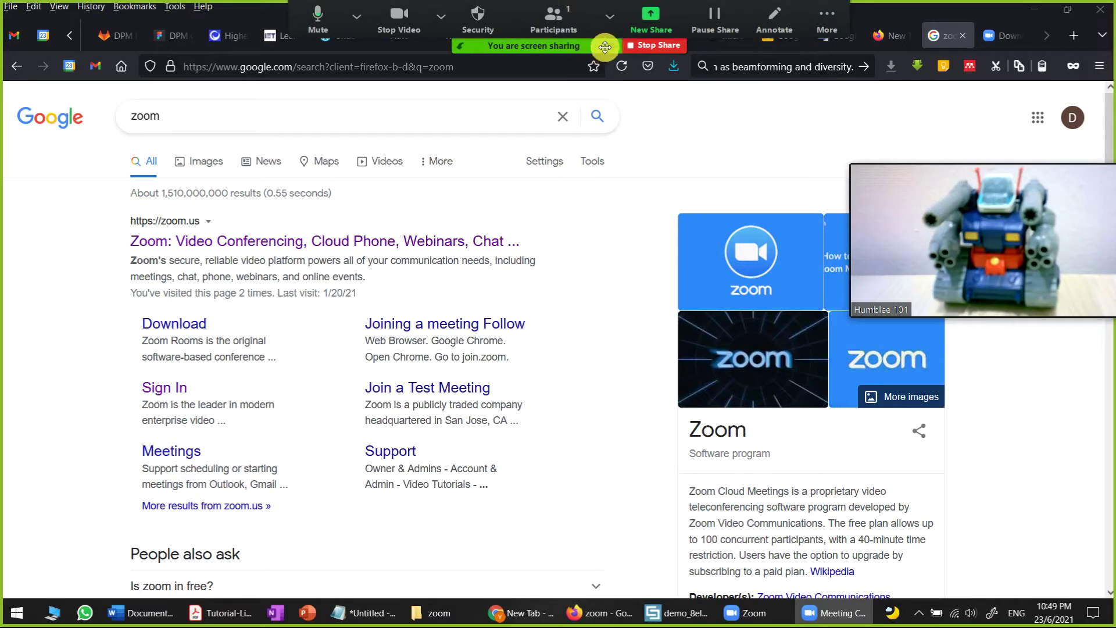
# Stop the screen share and end the meeting for all participants.
pyautogui.click(655, 47)
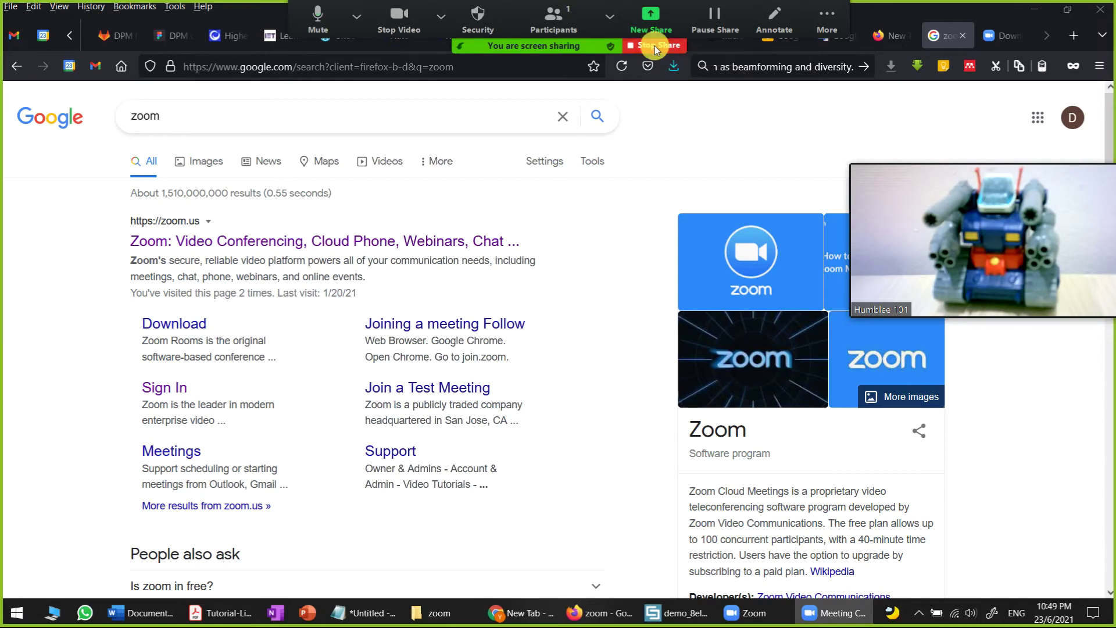
pyautogui.click(943, 53)
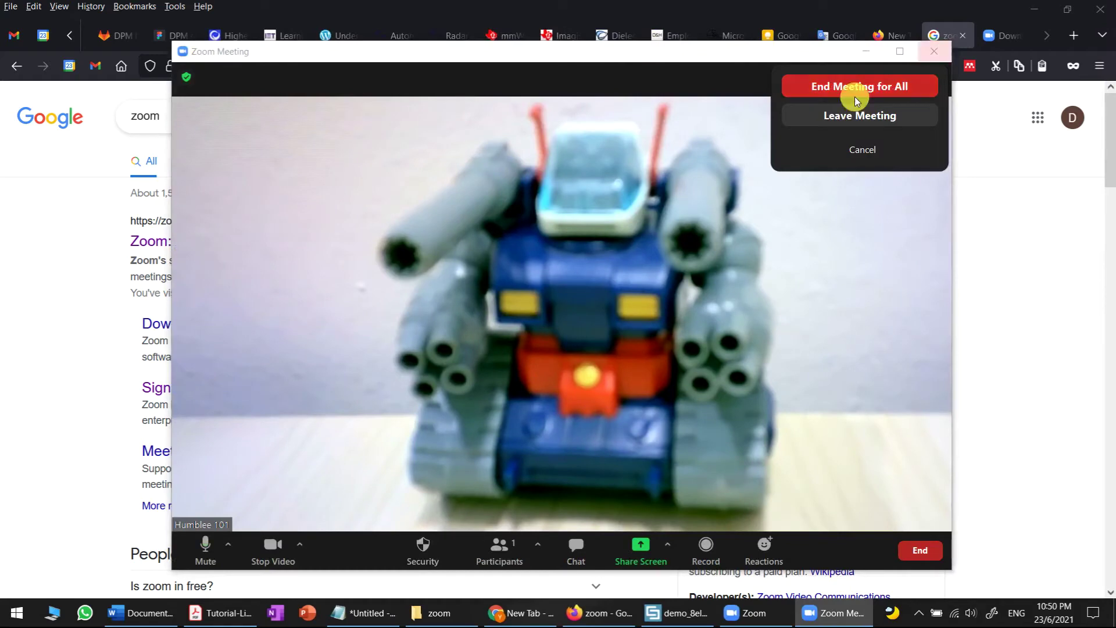
pyautogui.click(863, 88)
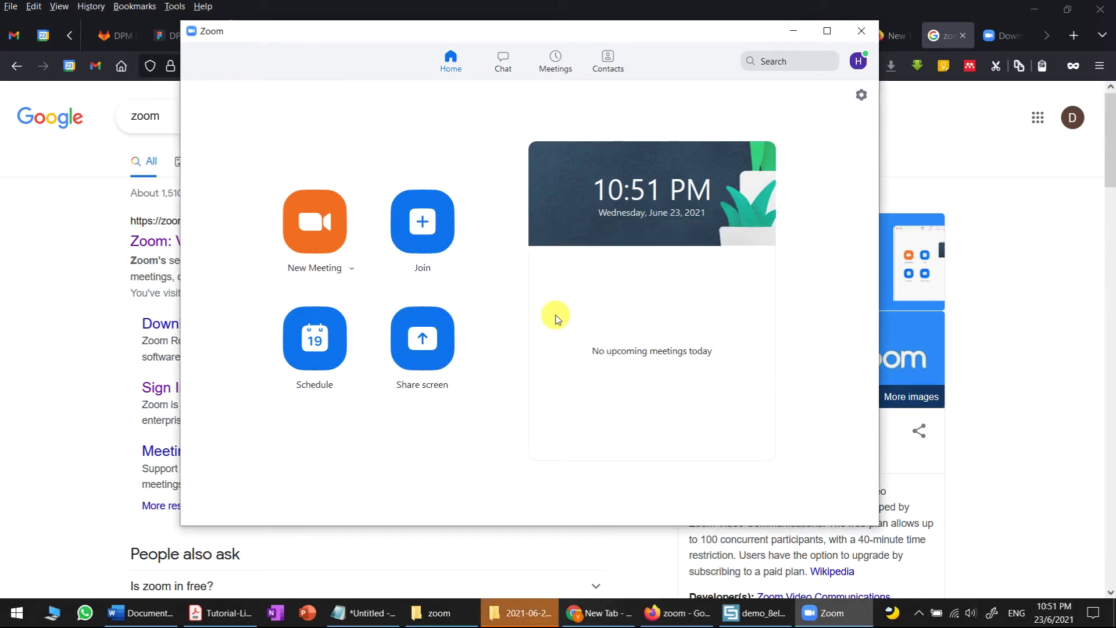
# Play the zoom_0 MP4 from the dated recording folder in File Explorer.
pyautogui.click(530, 615)
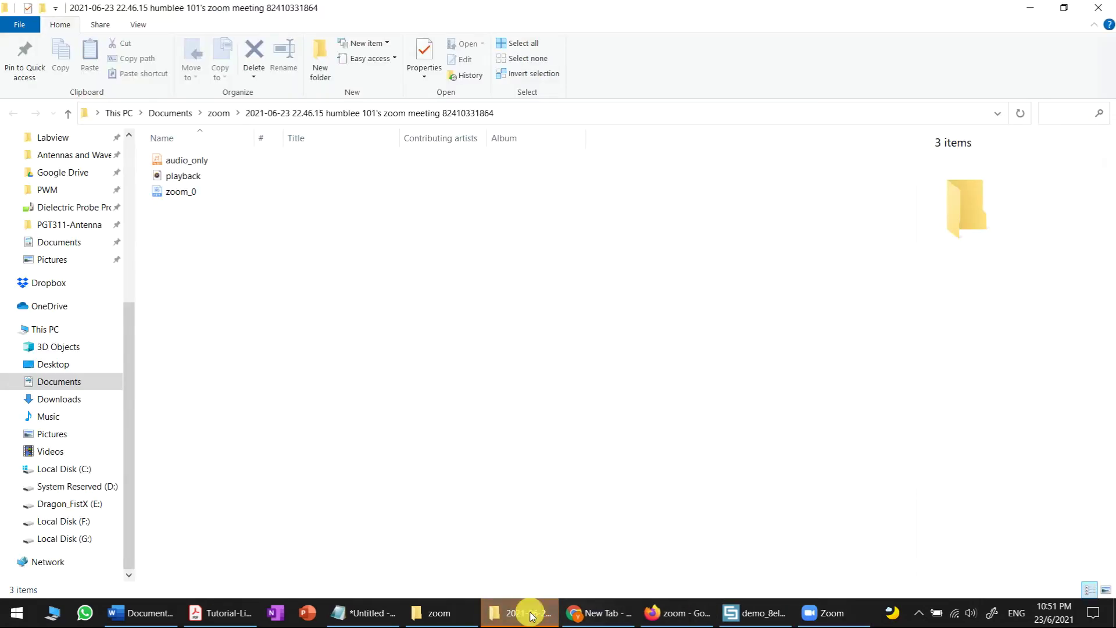
pyautogui.click(379, 193)
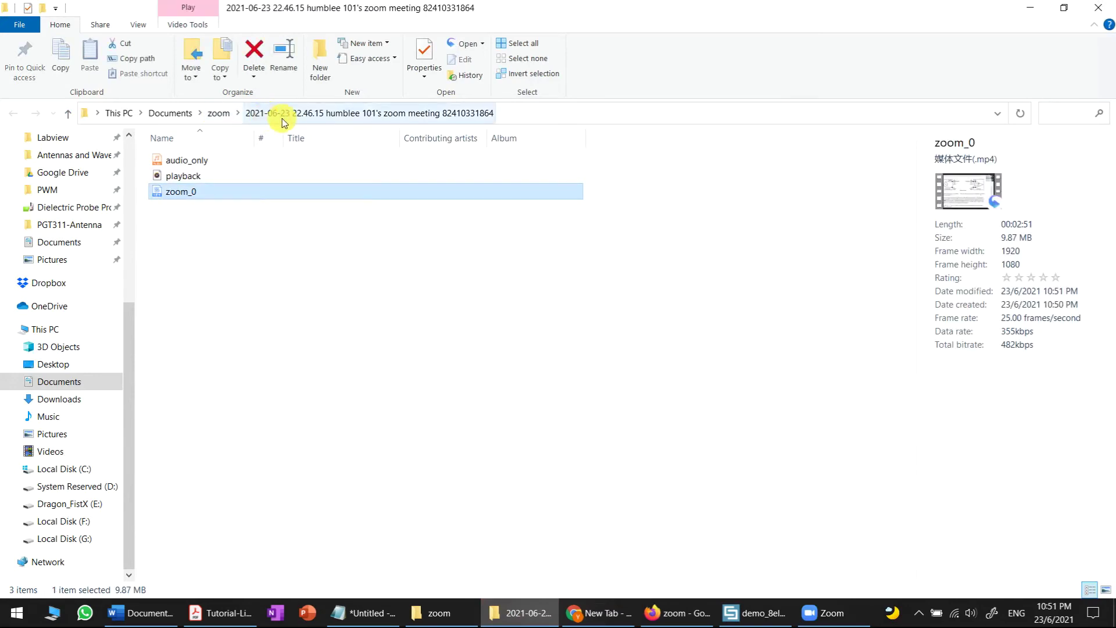
pyautogui.doubleClick(284, 195)
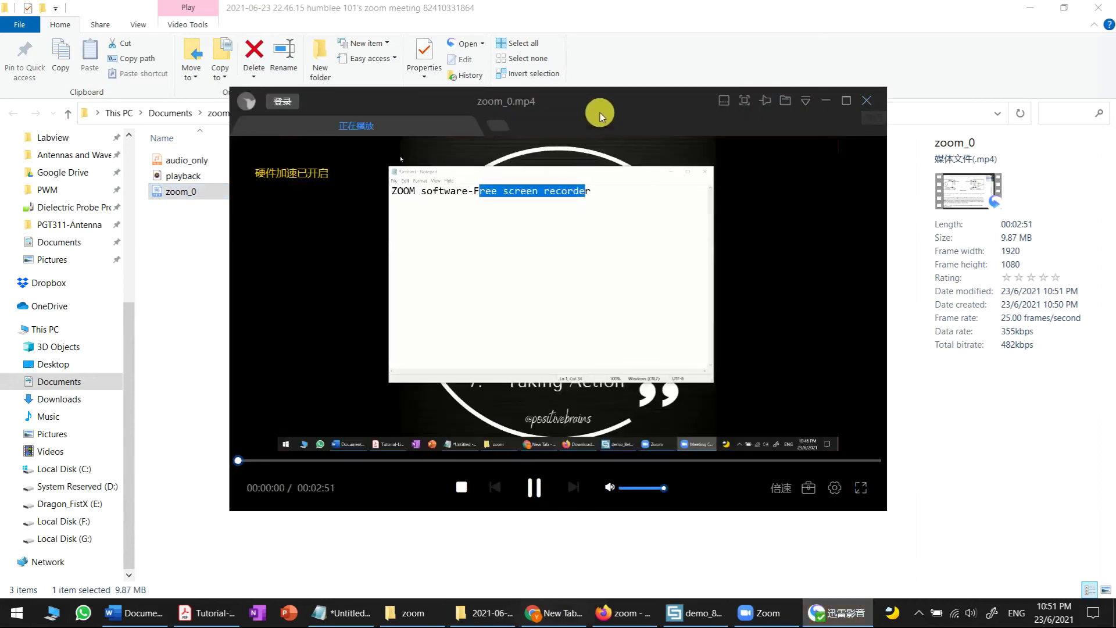
# Maximize the player and skip through zoom_0 from about 19 seconds to near the end.
pyautogui.doubleClick(593, 103)
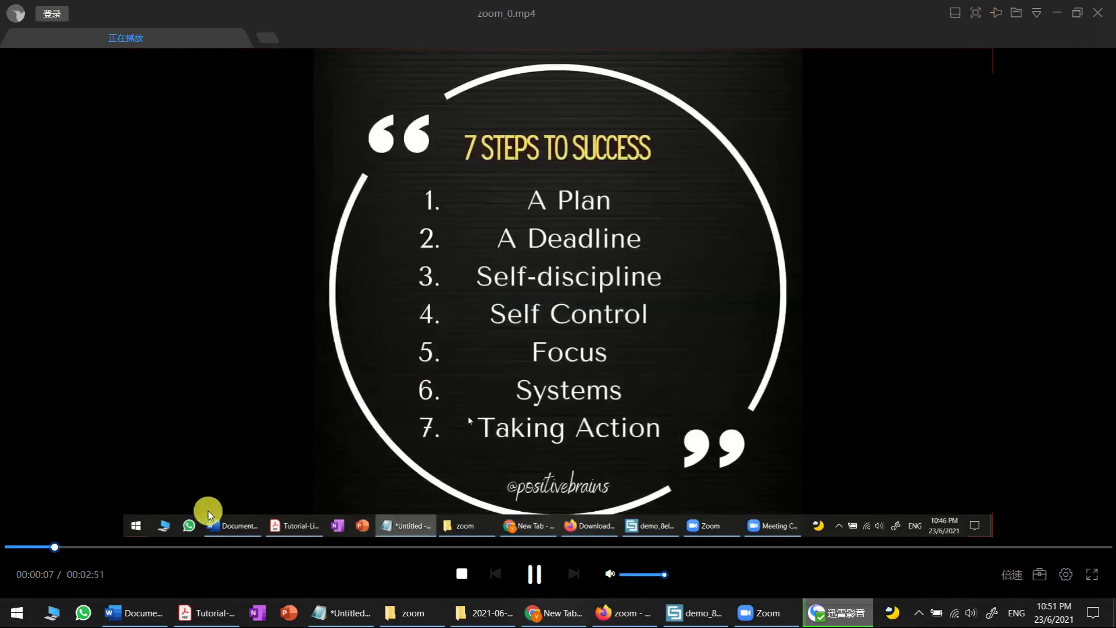
pyautogui.click(123, 550)
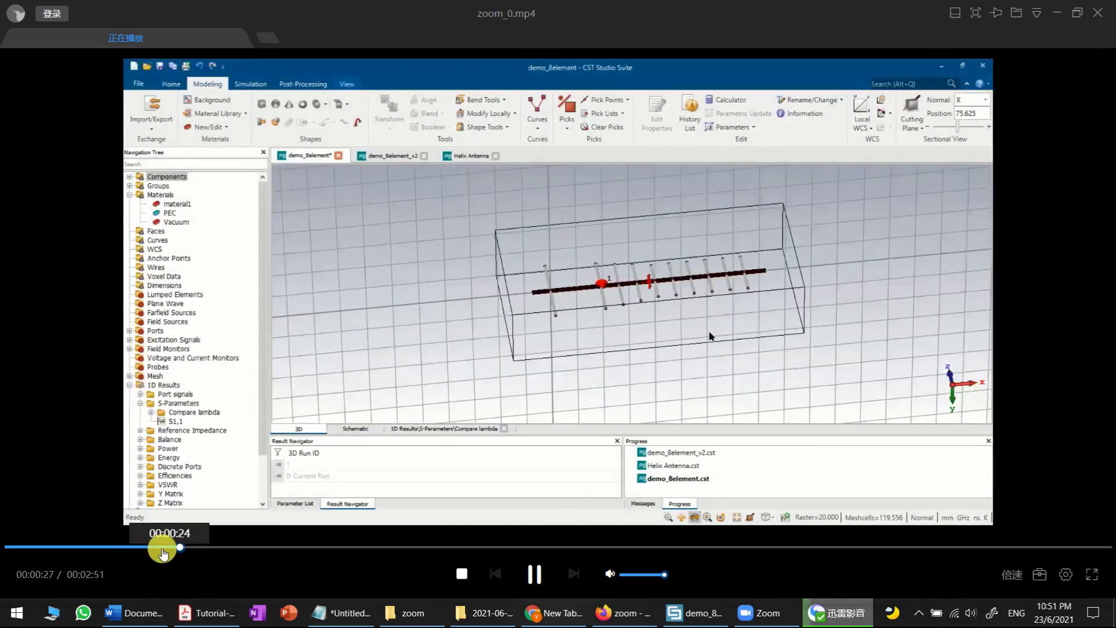
pyautogui.click(212, 553)
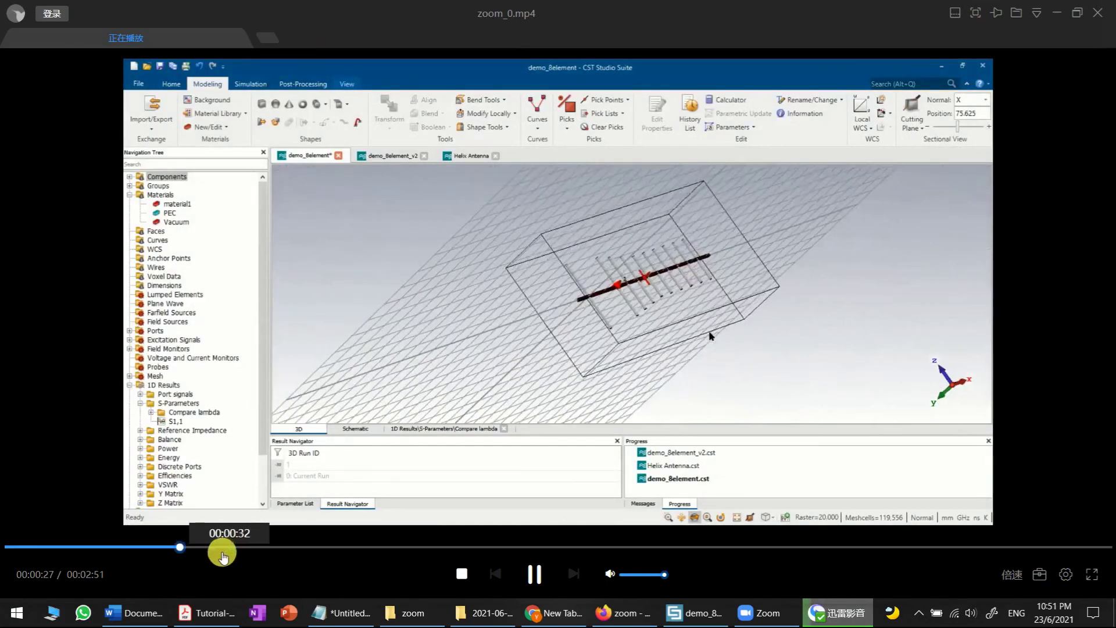
pyautogui.click(256, 550)
pyautogui.press('Left')
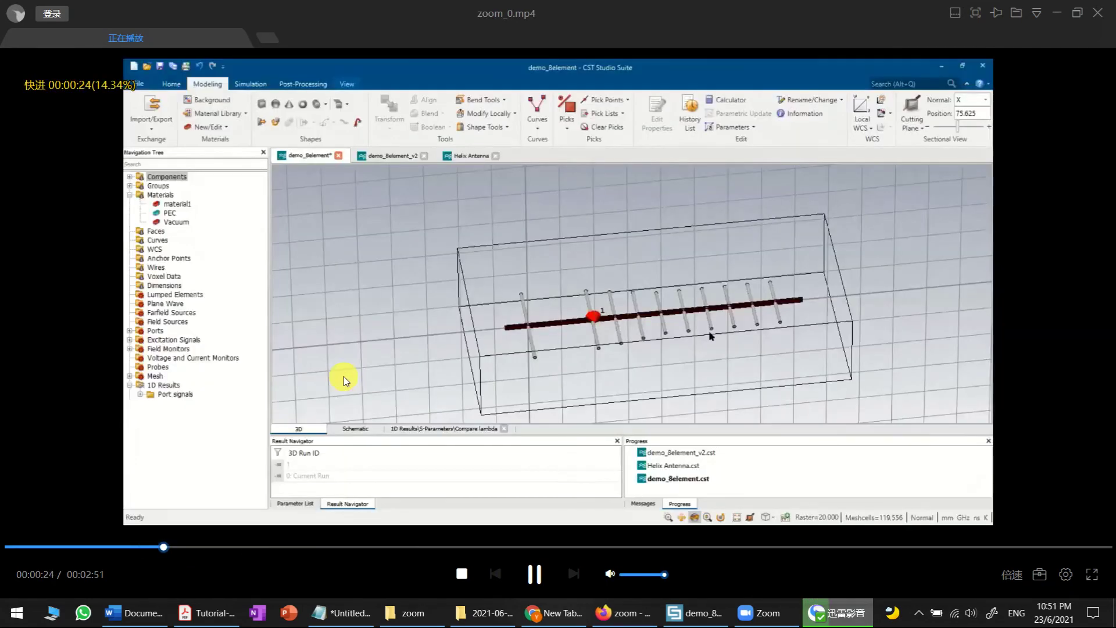
pyautogui.press('Right')
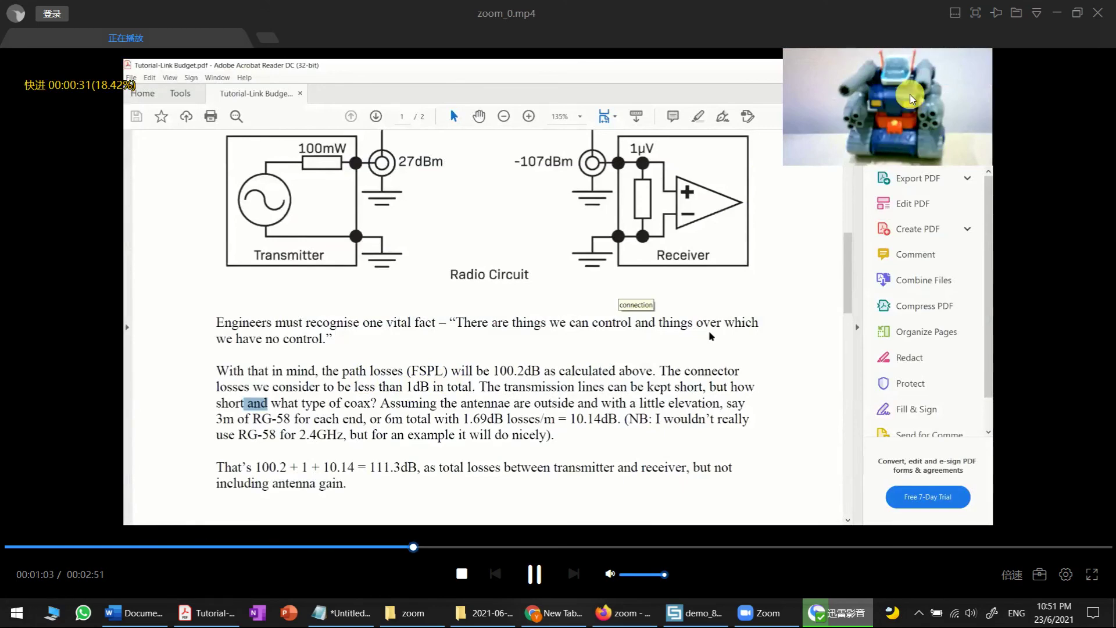
pyautogui.press('Right')
pyautogui.press('Right')
pyautogui.press('Right')
pyautogui.press('Right')
pyautogui.press('Right')
pyautogui.press('Right')
pyautogui.press('Right')
pyautogui.press('Right')
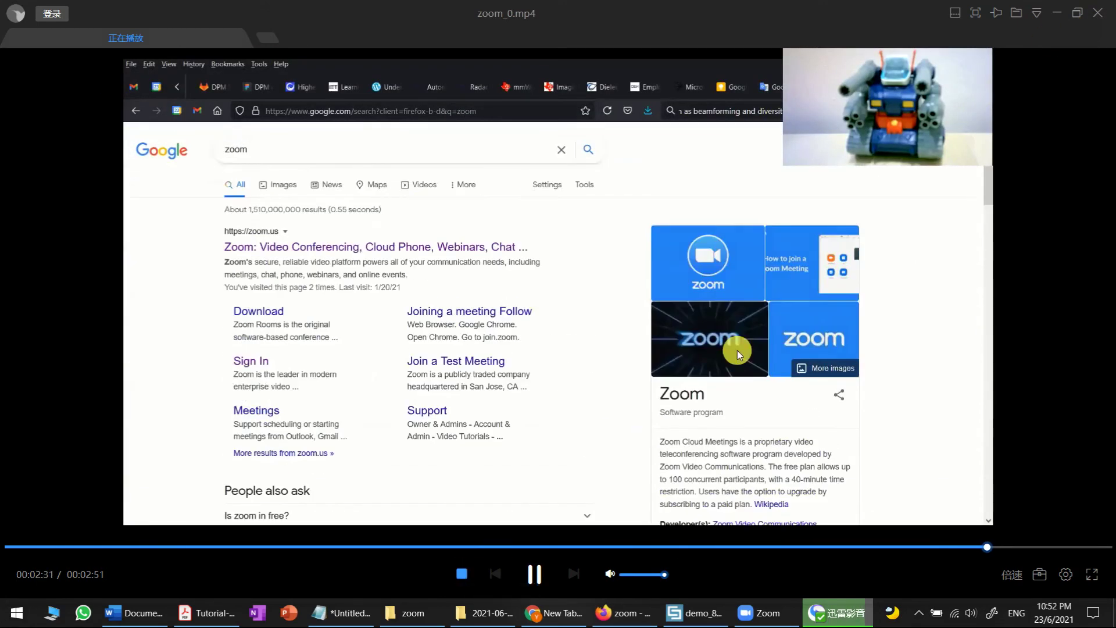
# Close the video player and bring the 'ZOOM software-Free screen recorder' Notepad note to the front.
pyautogui.click(1093, 21)
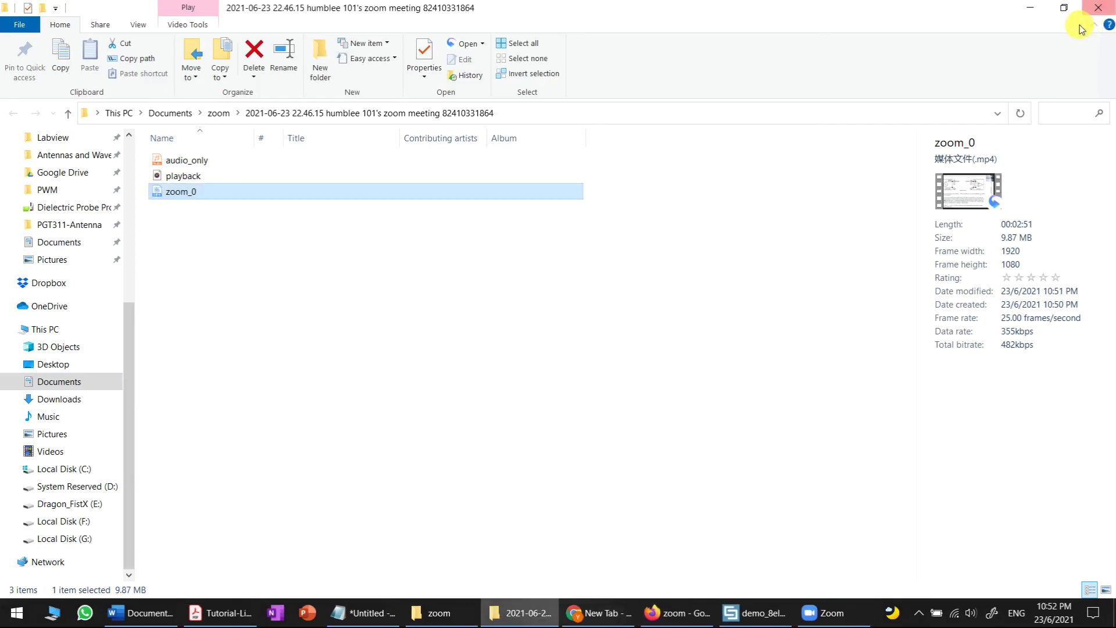
pyautogui.click(372, 613)
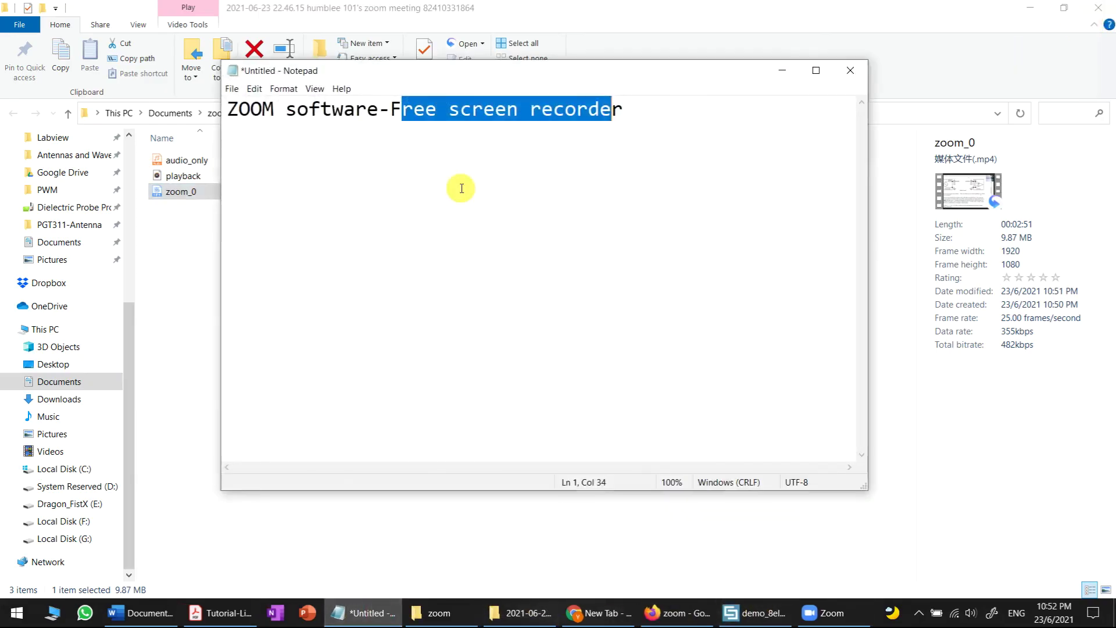
pyautogui.click(324, 145)
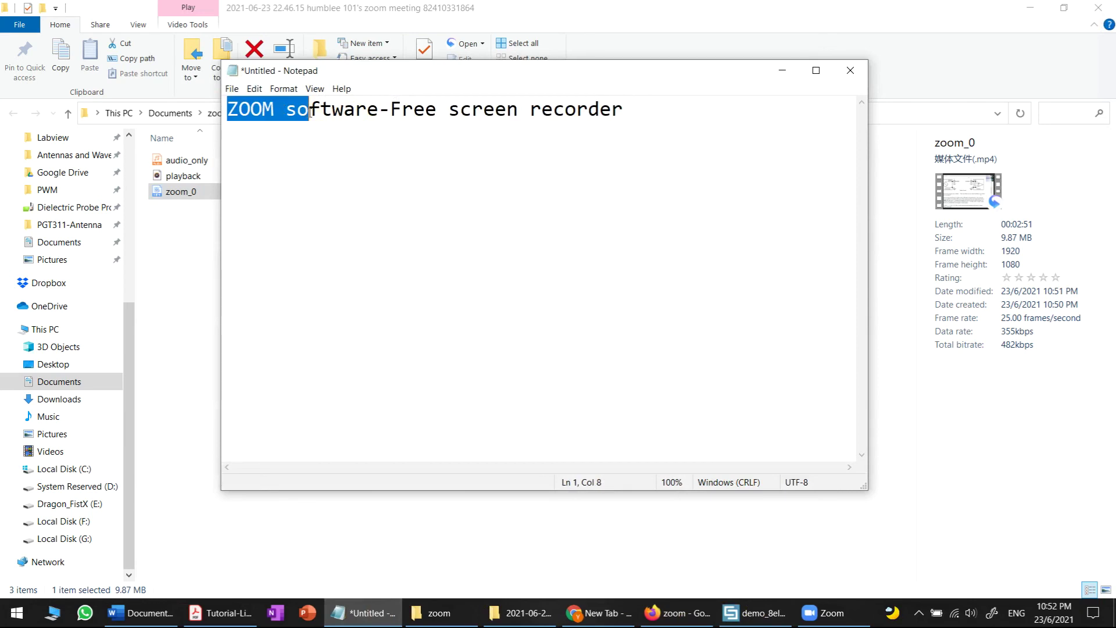